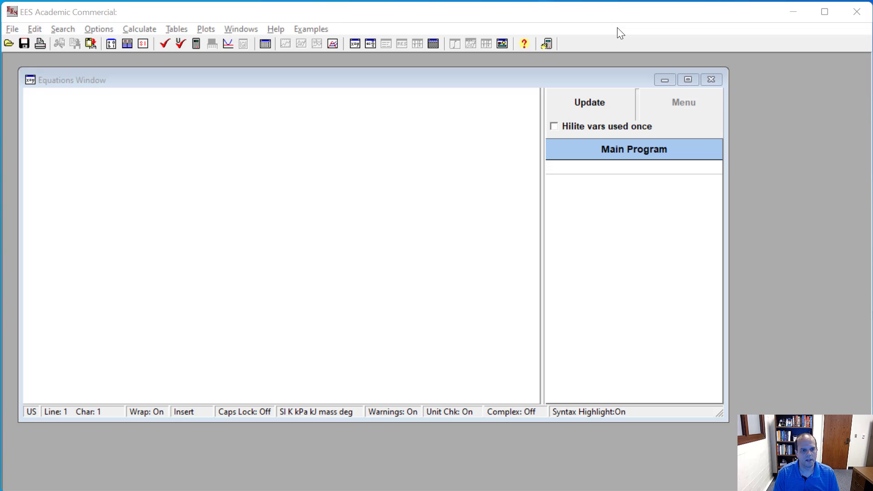
- Define the fluid string variable in the equations as f$ = 'Nitrogen'
{"action": "left_click", "coordinate": [209, 104]}
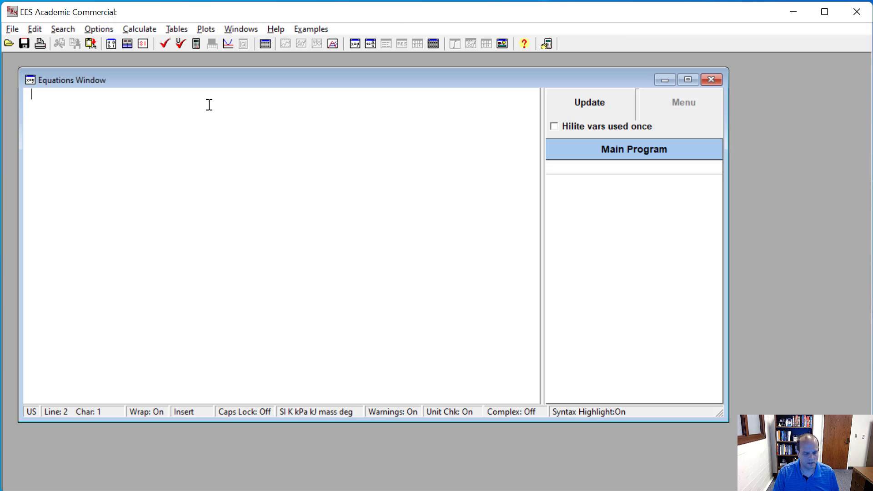
{"action": "type", "text": "f"}
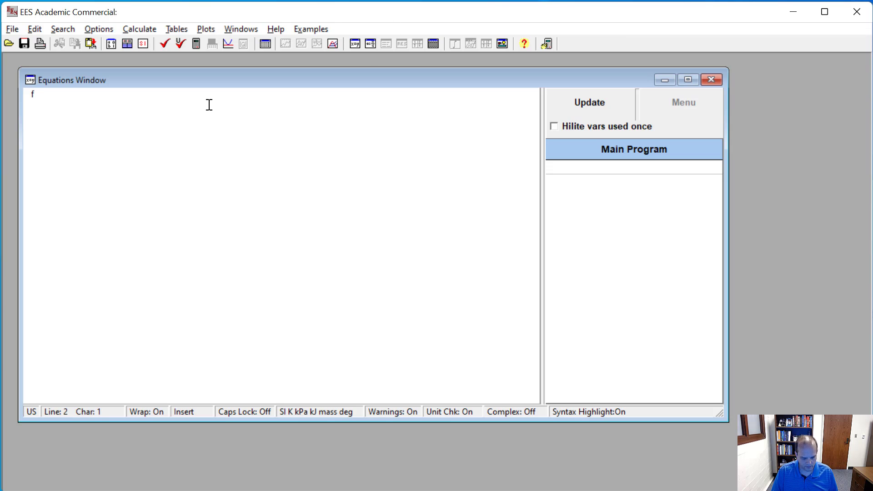
{"action": "type", "text": "$ = "}
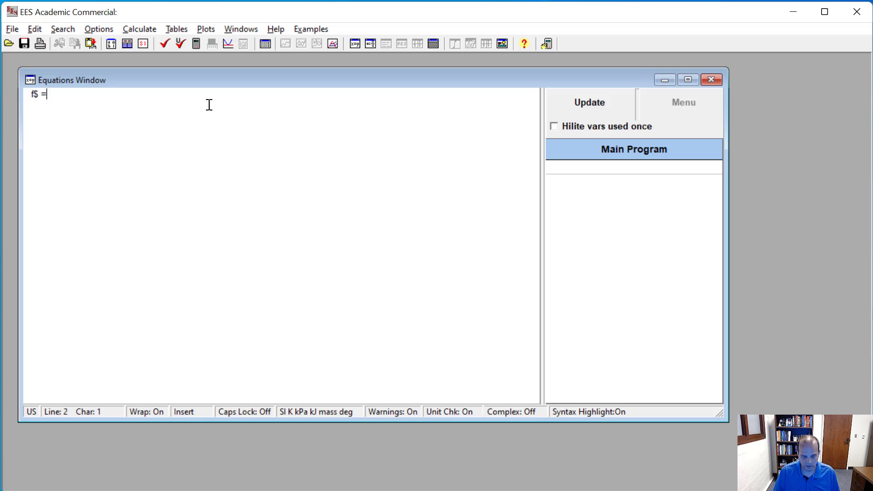
{"action": "type", "text": "'Nitrog"}
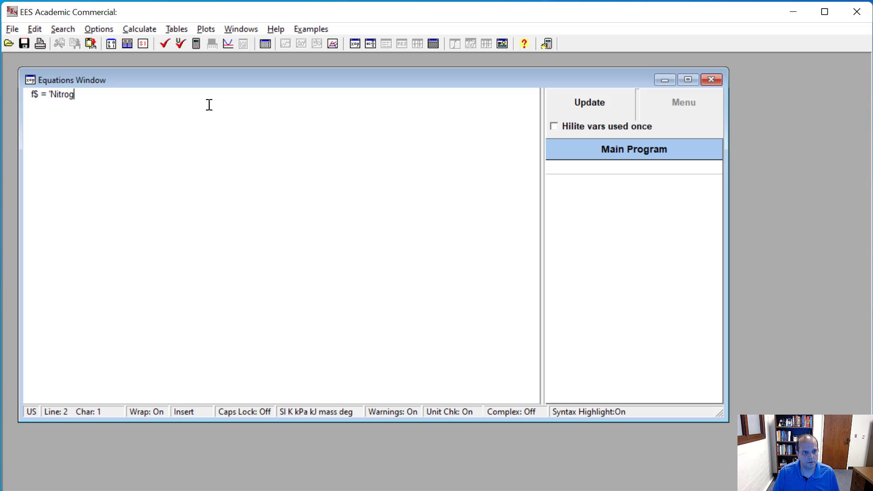
{"action": "type", "text": "en'"}
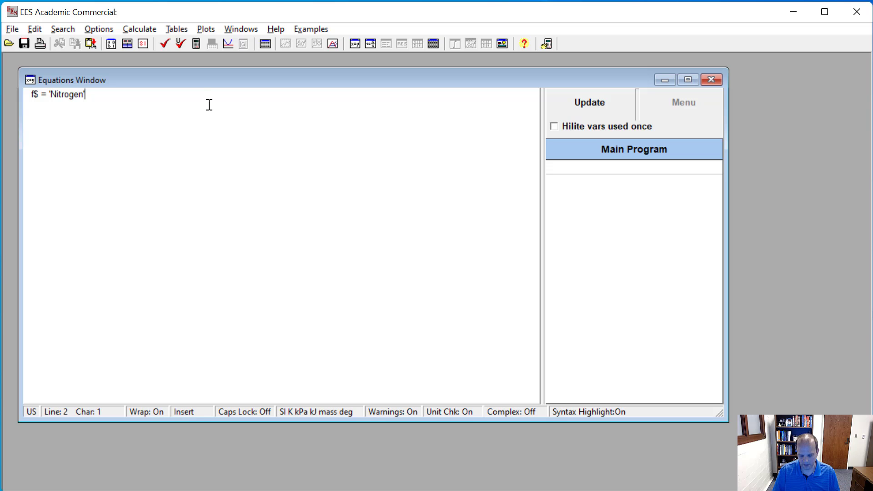
{"action": "key", "text": "Return"}
{"action": "key", "text": "Return"}
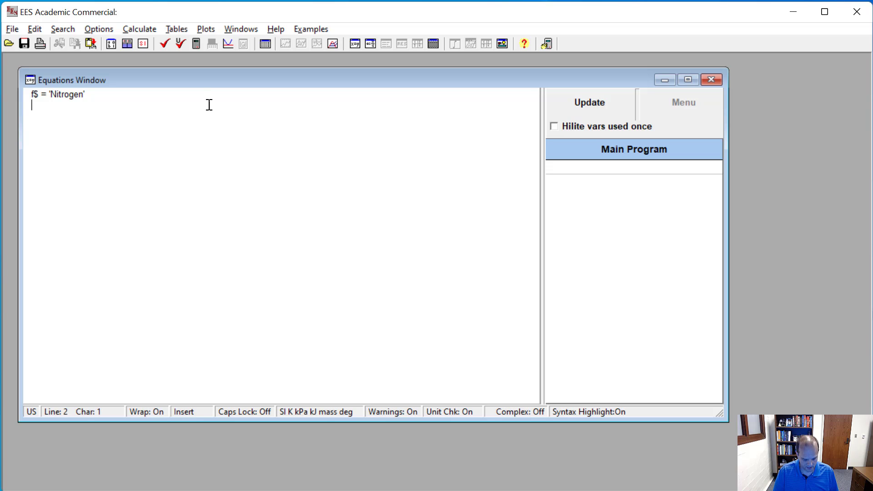
- Add the volume equation Vol = 10 * convert(L,m^3) below the fluid definition
{"action": "type", "text": "Vol = "}
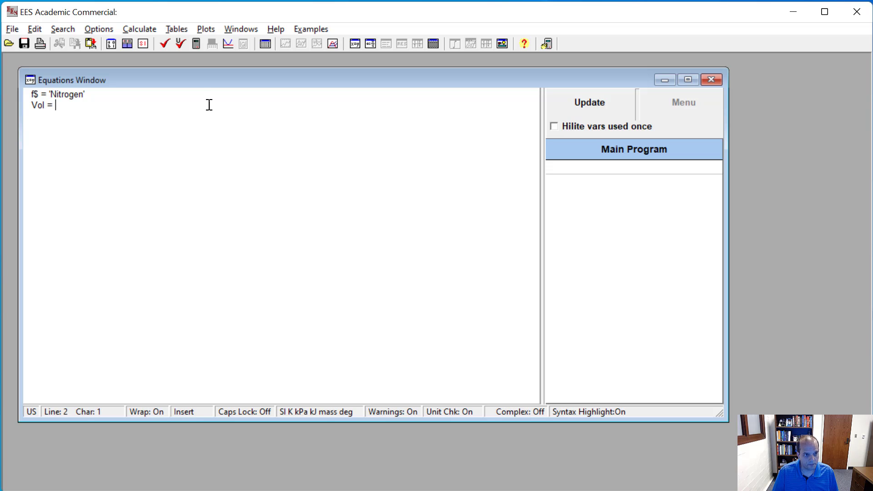
{"action": "type", "text": "10 *"}
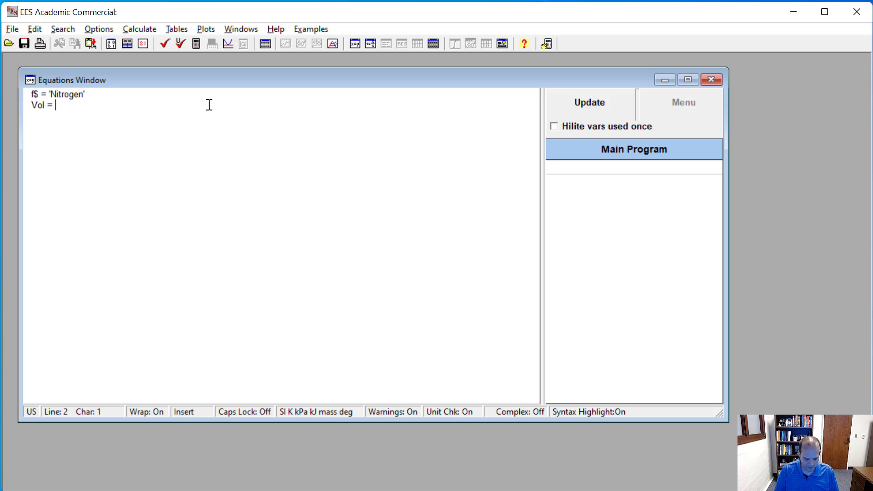
{"action": "type", "text": " convert(m"}
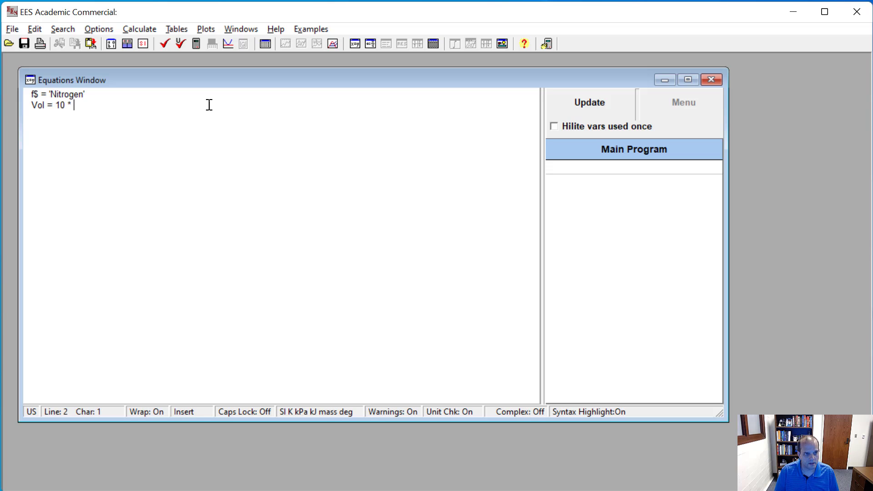
{"action": "key", "text": "BackSpace"}
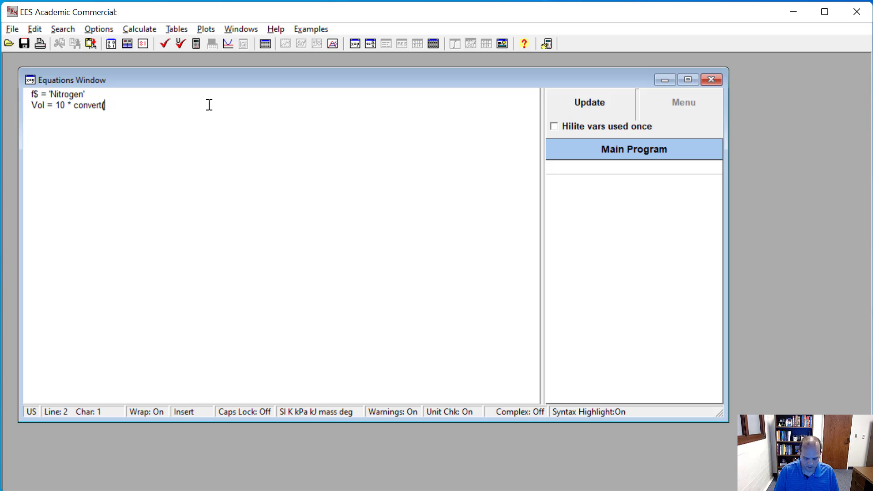
{"action": "type", "text": "L,m^3)"}
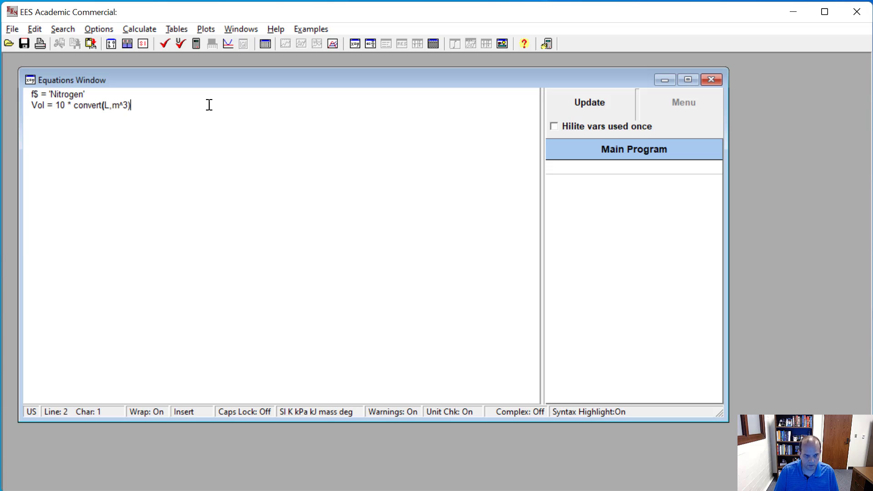
{"action": "key", "text": "Return"}
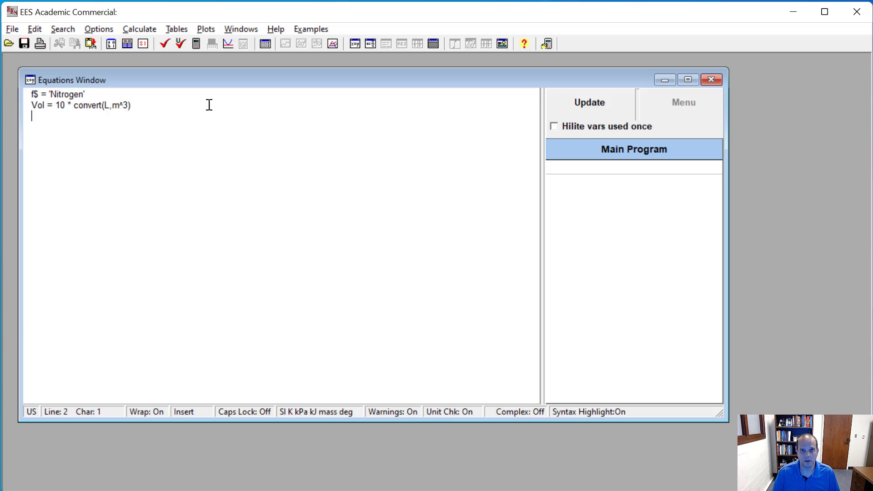
- Add the pressure equation P = 100 [kPa] on the line below the volume
{"action": "type", "text": "P = 1"}
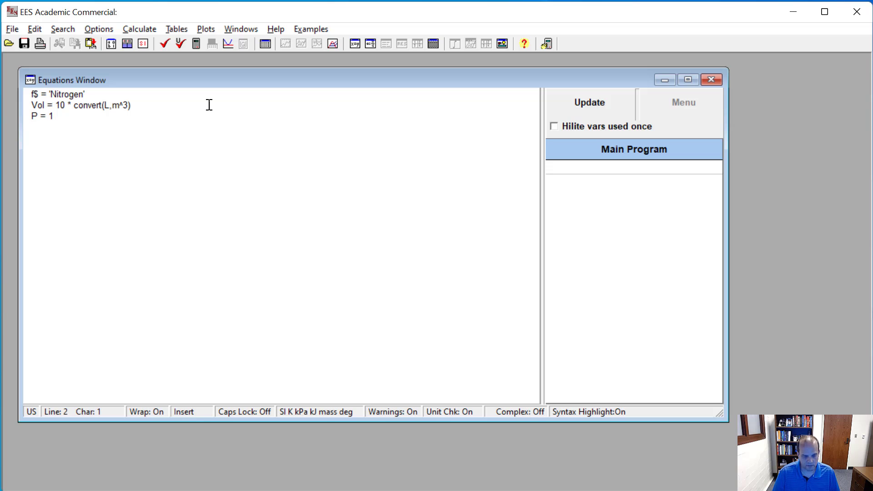
{"action": "type", "text": "00 [kPa]"}
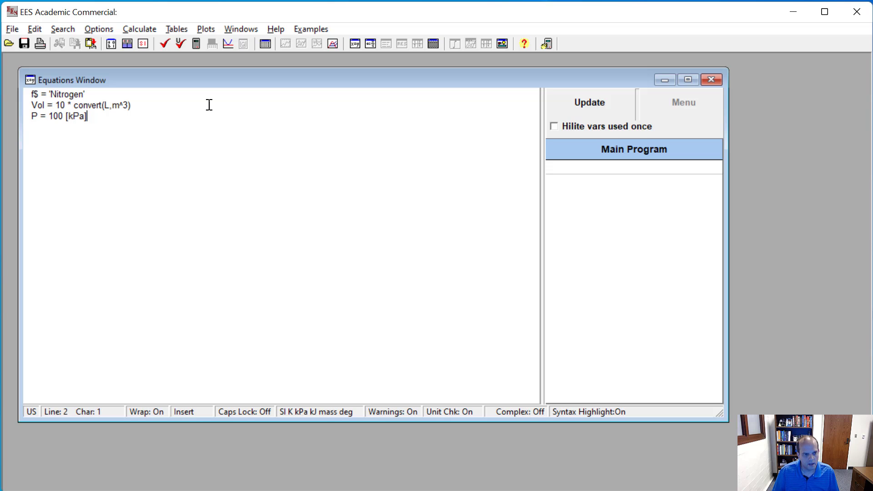
{"action": "key", "text": "Return"}
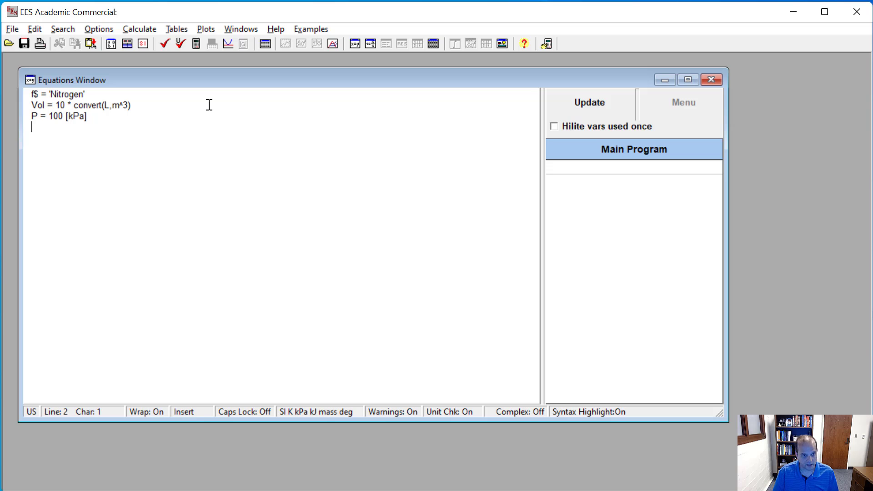
- Add the mass equation mass = 11 * convert(lbm,kg) below the pressure
{"action": "type", "text": "mass = "}
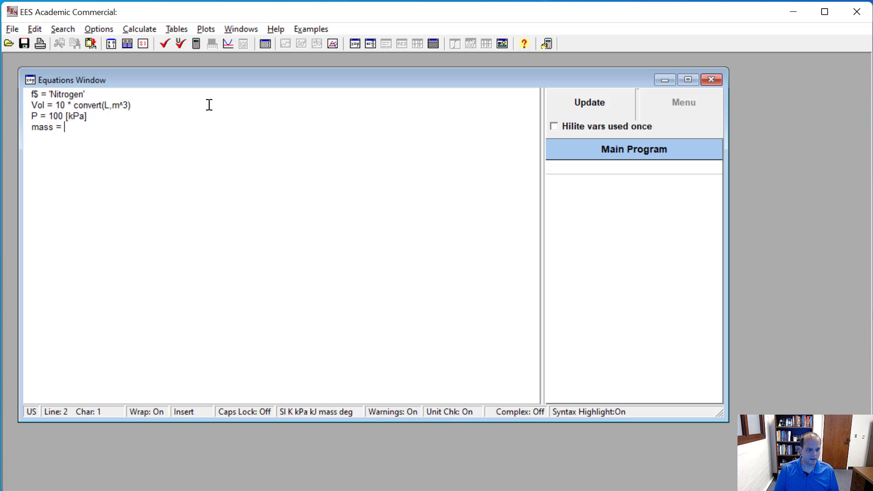
{"action": "type", "text": "11"}
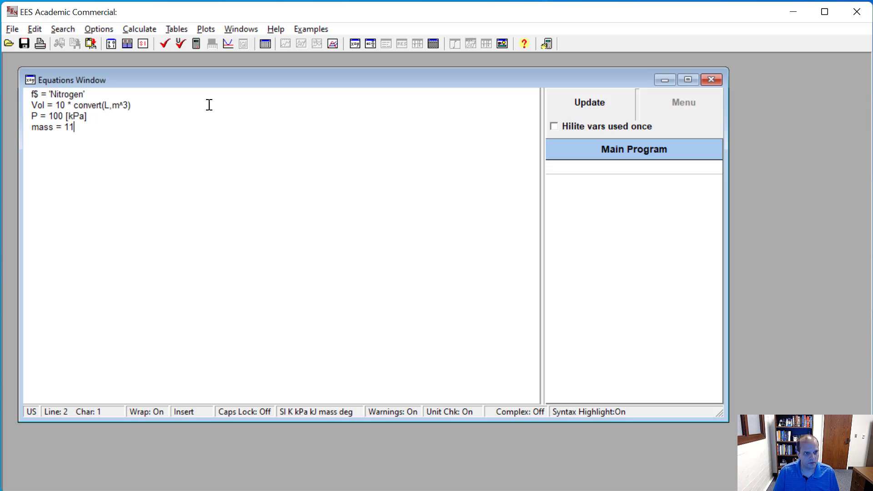
{"action": "type", "text": " * c"}
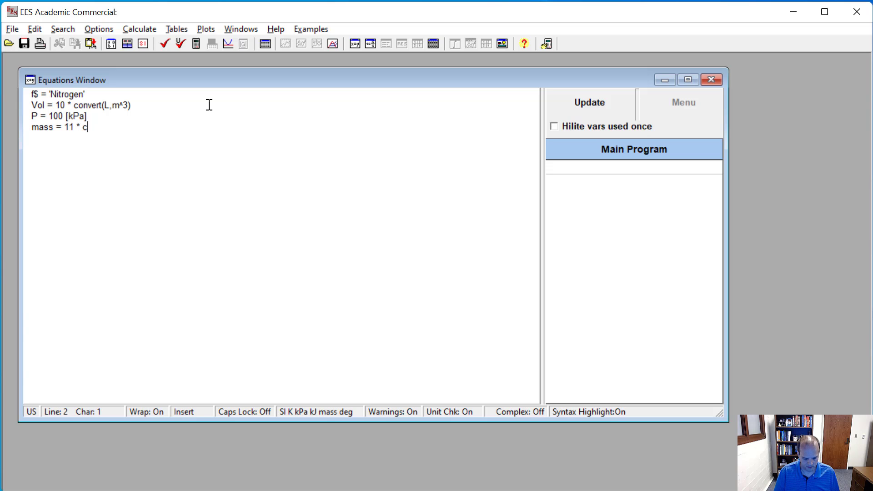
{"action": "type", "text": "onvert(lm"}
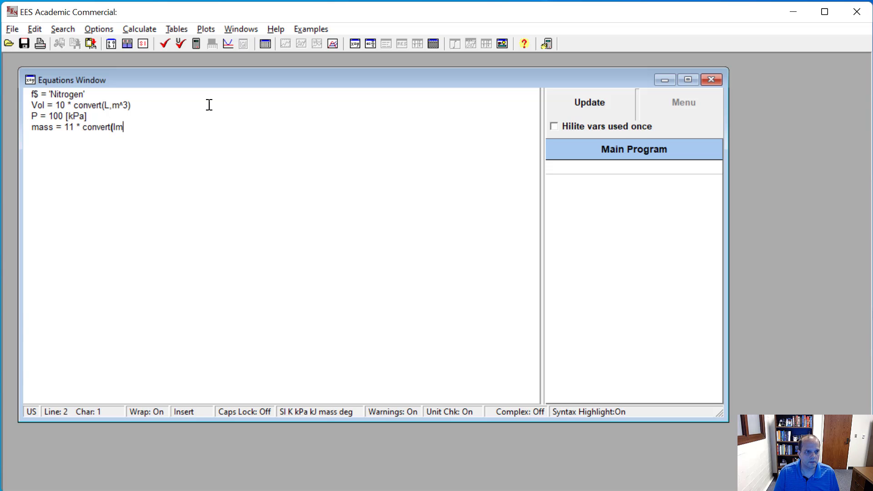
{"action": "key", "text": "BackSpace"}
{"action": "type", "text": "bm,"}
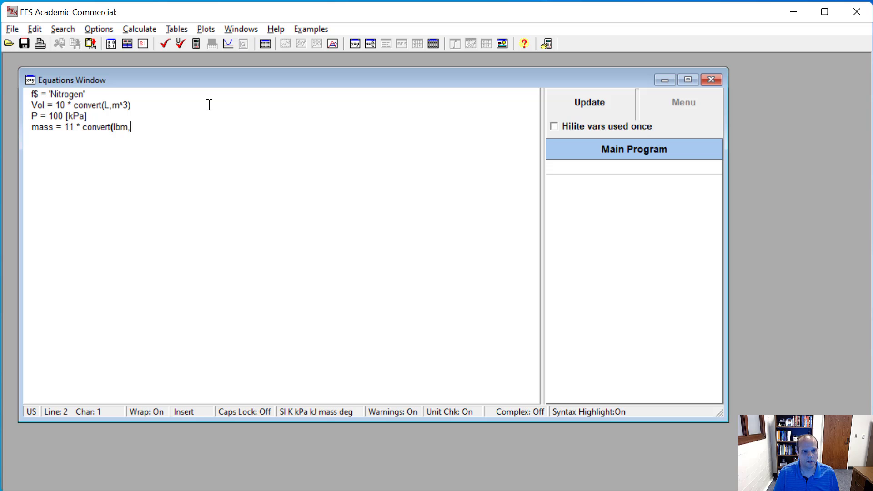
{"action": "type", "text": "kg)"}
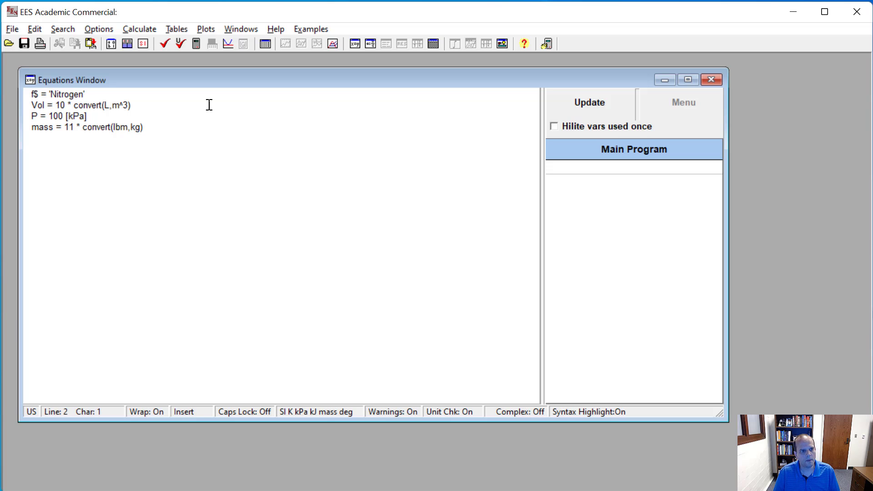
{"action": "key", "text": "Return"}
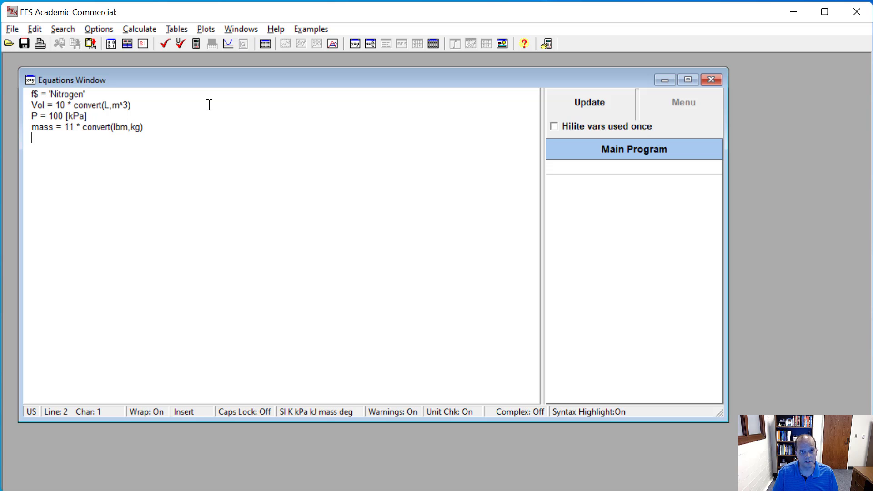
- Add the specific volume equation v = Vol/mass below the mass equation
{"action": "type", "text": "v = VOl/"}
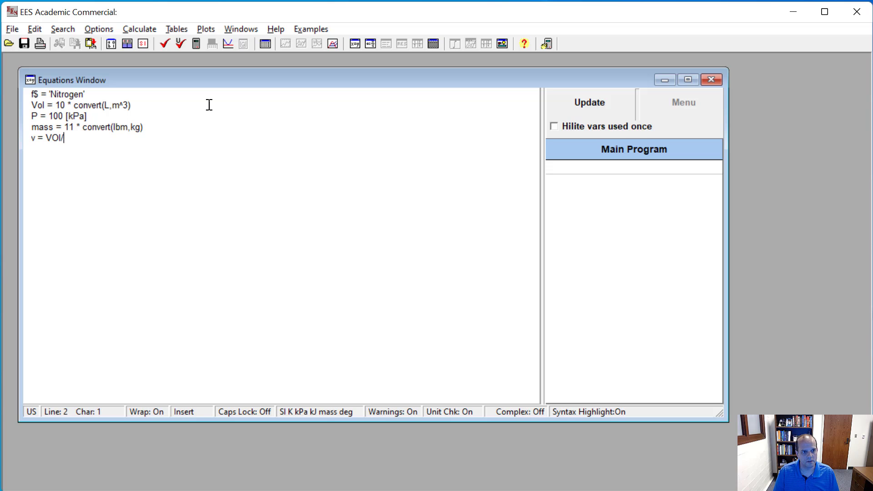
{"action": "key", "text": "BackSpace"}
{"action": "type", "text": "ol."}
{"action": "key", "text": "BackSpace"}
{"action": "type", "text": "/mass"}
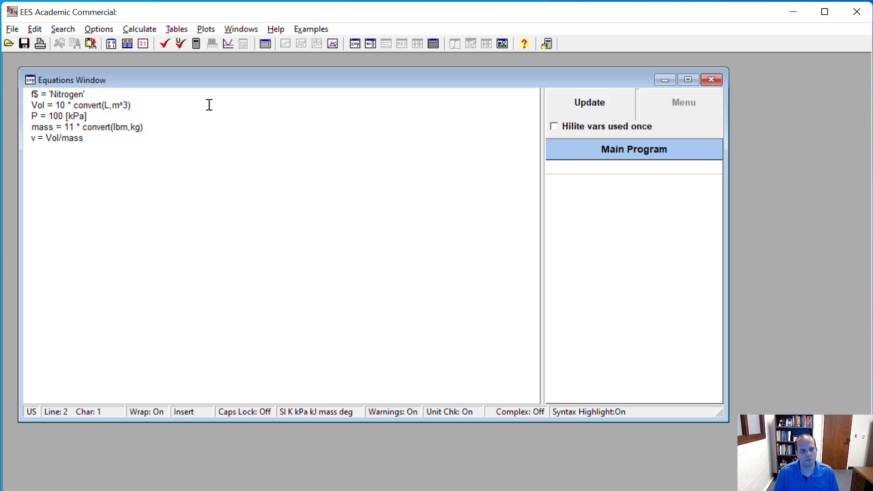
{"action": "key", "text": "Return"}
- Solve the equations and set the units of v to m^3/kg in the solution
{"action": "left_click", "coordinate": [196, 44]}
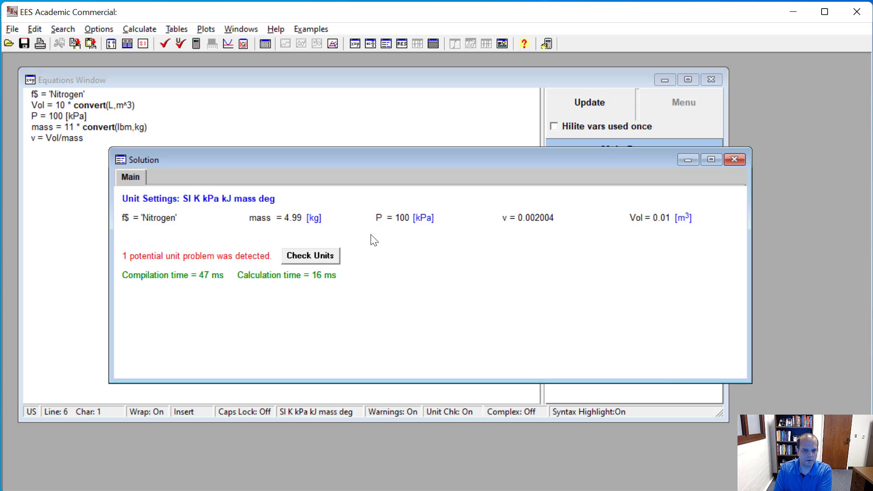
{"action": "double_click", "coordinate": [522, 214]}
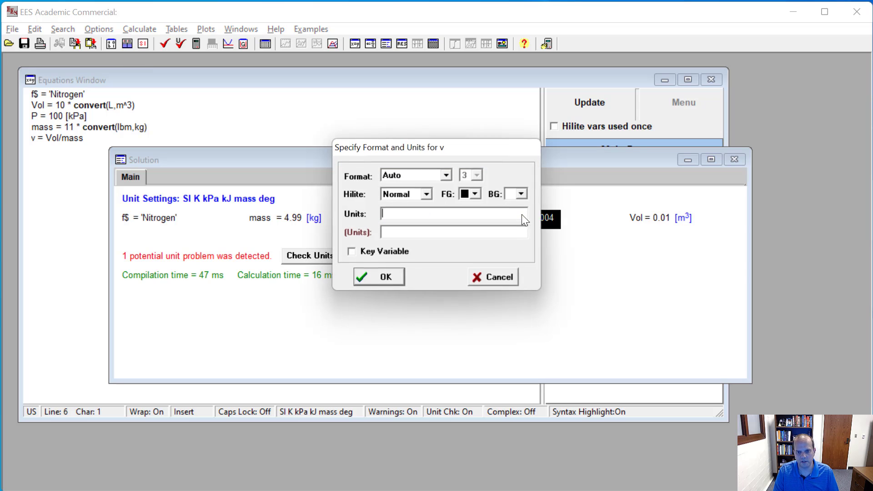
{"action": "type", "text": "m^3"}
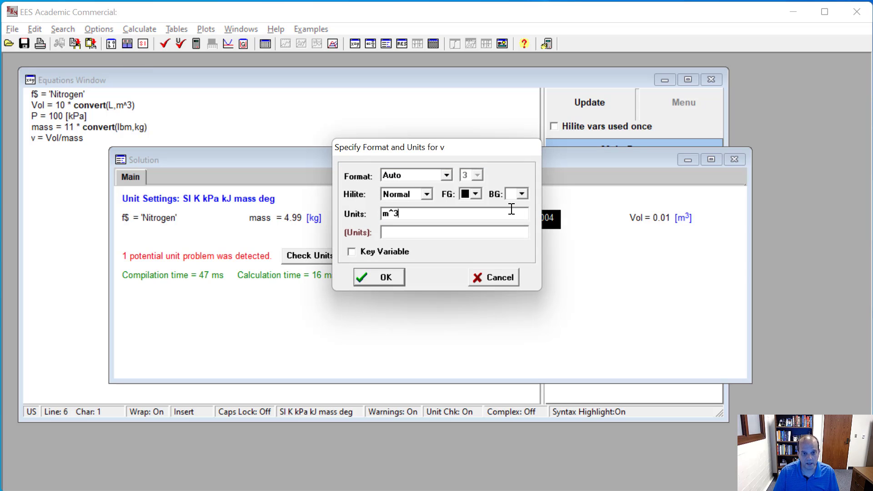
{"action": "type", "text": "/kg"}
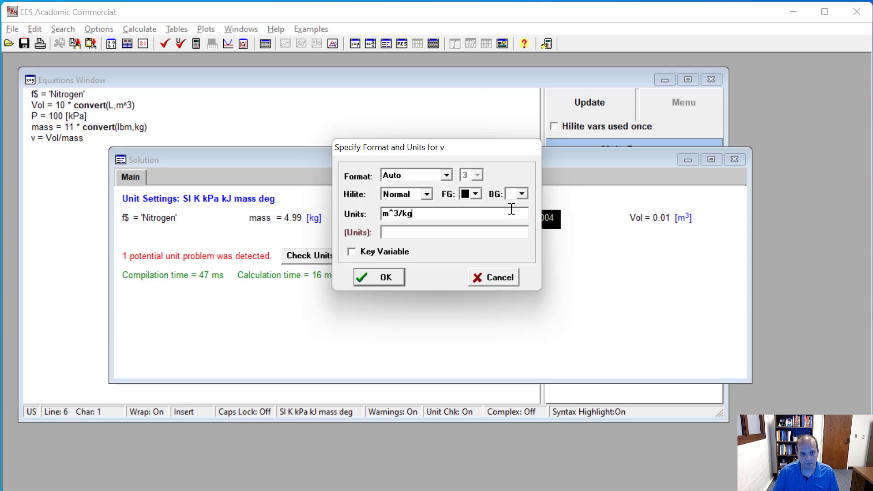
{"action": "key", "text": "Return"}
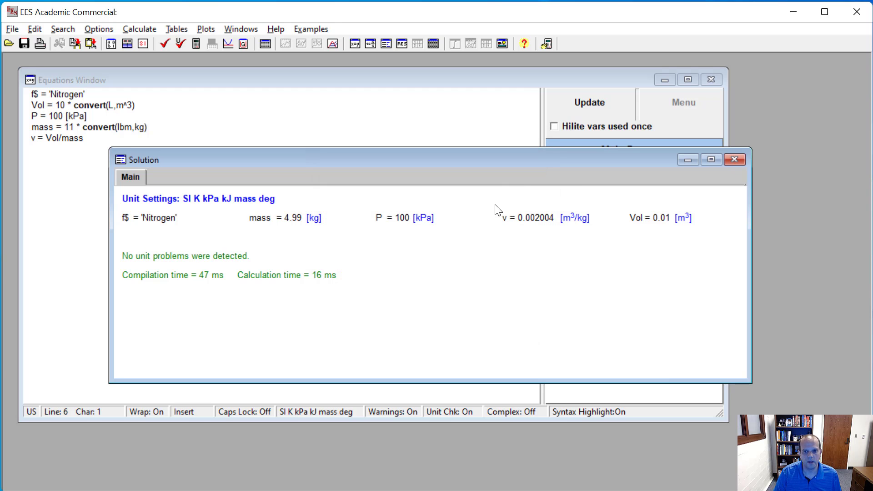
- Move the Solution window aside so it no longer covers the equations, and return to the first equation line
{"action": "left_click_drag", "start_coordinate": [501, 156], "coordinate": [562, 147]}
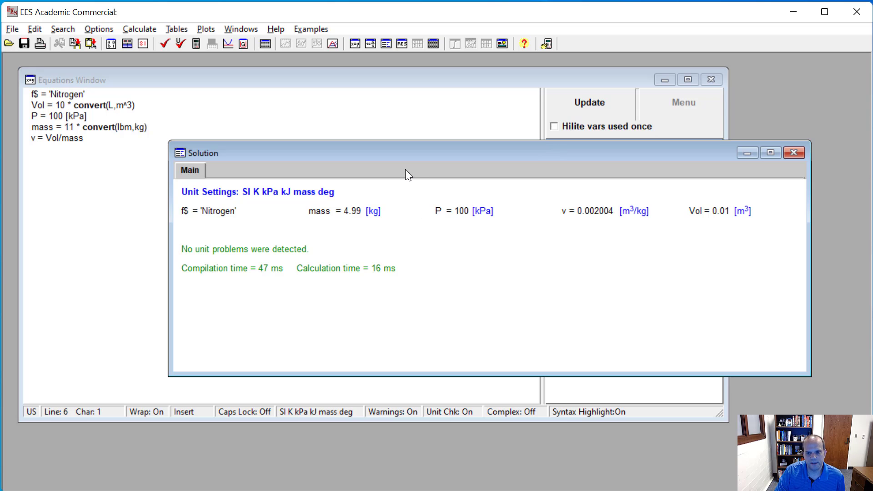
{"action": "left_click", "coordinate": [251, 101]}
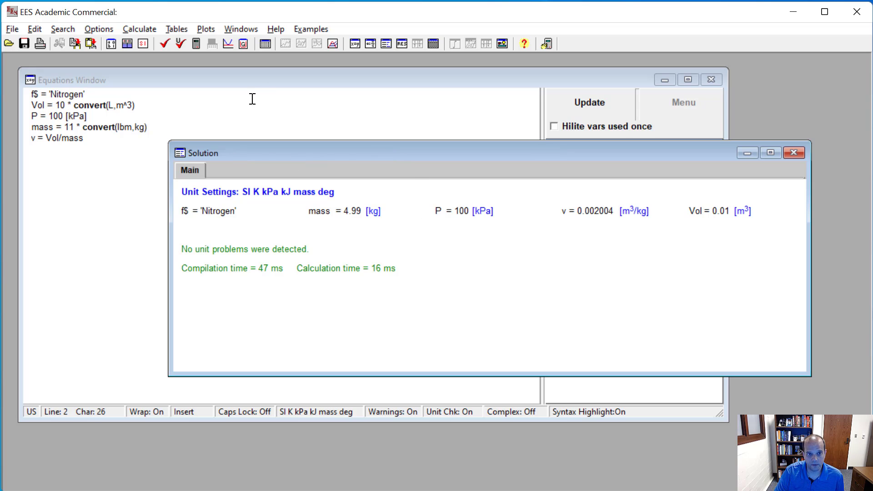
{"action": "left_click", "coordinate": [265, 92]}
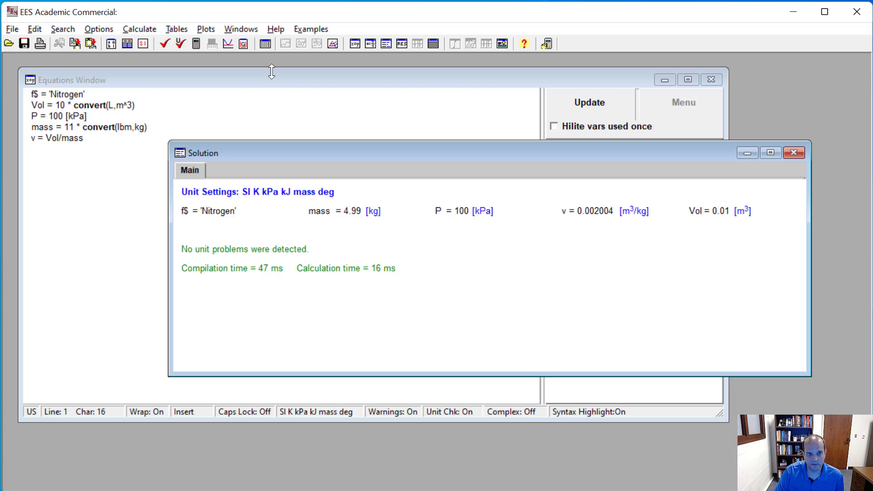
- Create a T-v property plot for the real fluid nitrogen with only the 100 kPa pressure line and no entropy lines
{"action": "left_click", "coordinate": [332, 44]}
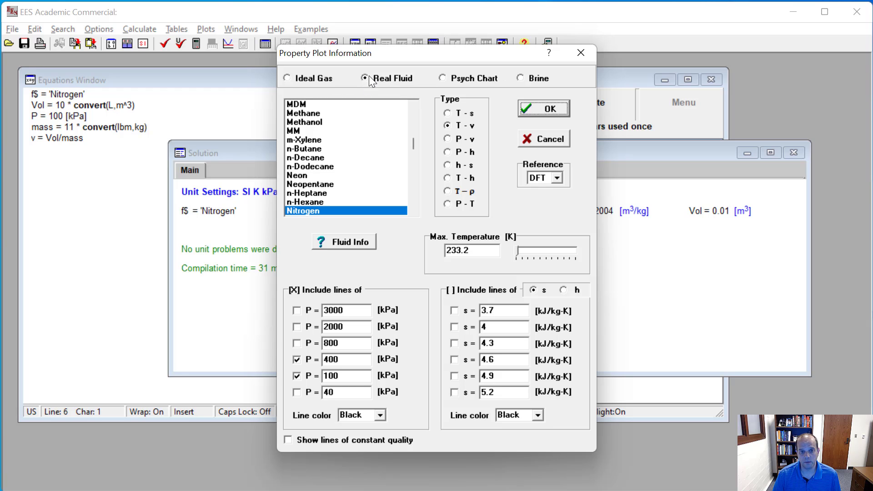
{"action": "left_click", "coordinate": [310, 209]}
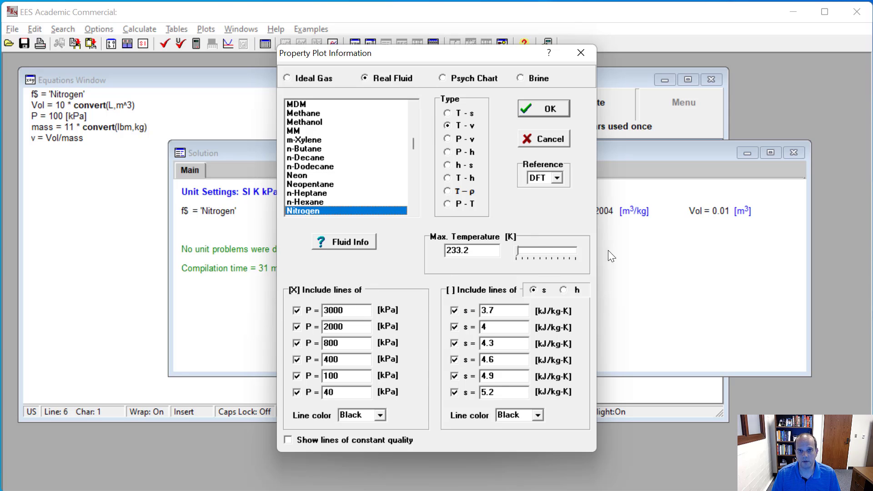
{"action": "left_click", "coordinate": [450, 291]}
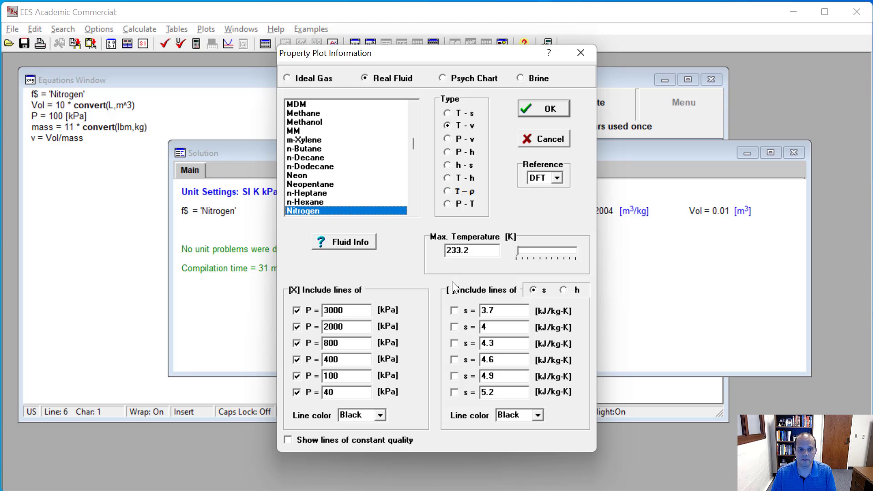
{"action": "left_click", "coordinate": [295, 290]}
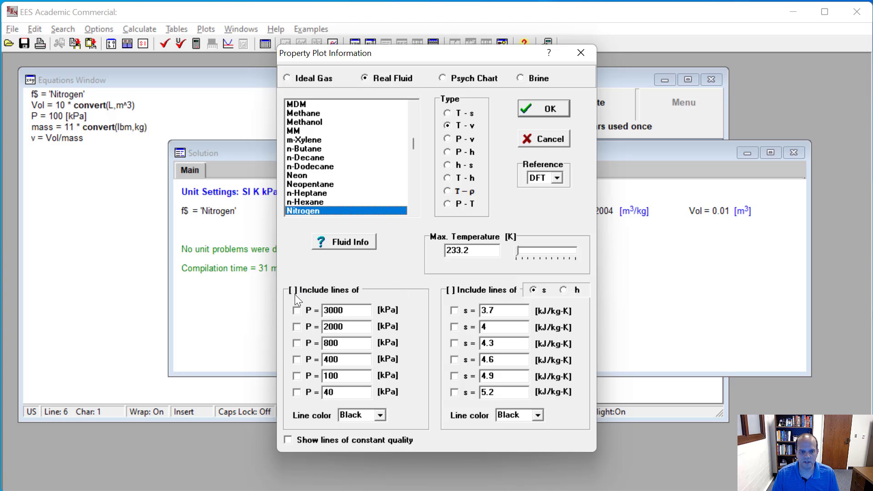
{"action": "left_click", "coordinate": [297, 376]}
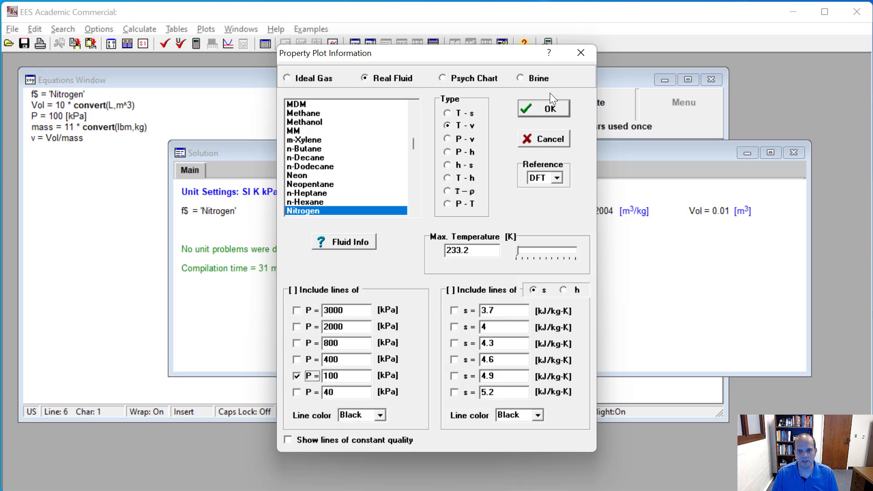
{"action": "left_click", "coordinate": [549, 108]}
{"action": "left_click_drag", "start_coordinate": [484, 83], "coordinate": [421, 80]}
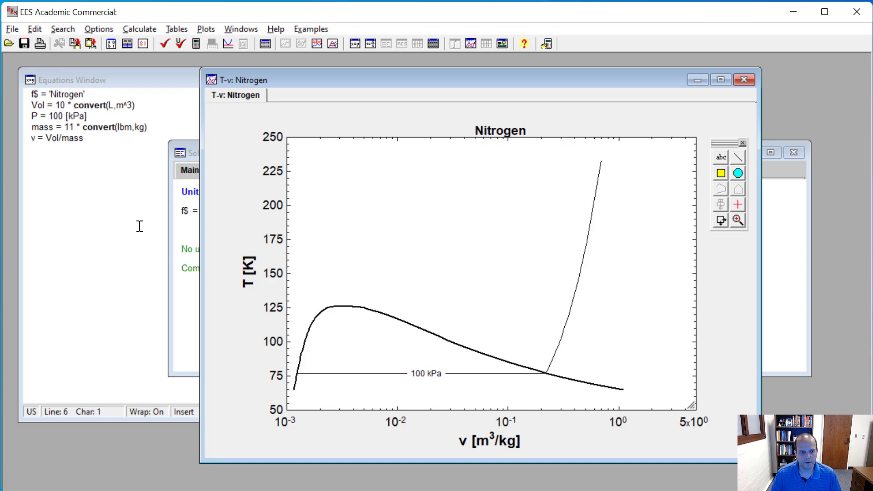
- Add the temperature equation T = temperature(f$,P=P,v=v) below the specific volume equation
{"action": "left_click", "coordinate": [95, 142]}
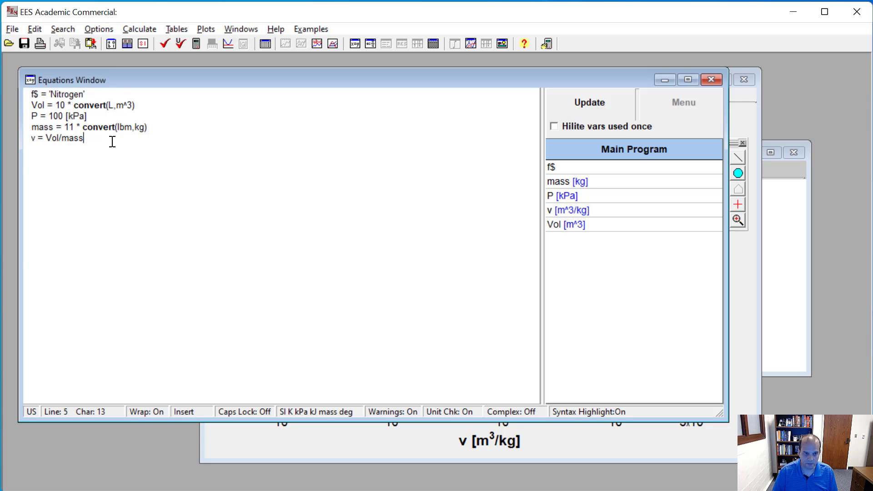
{"action": "key", "text": "Return"}
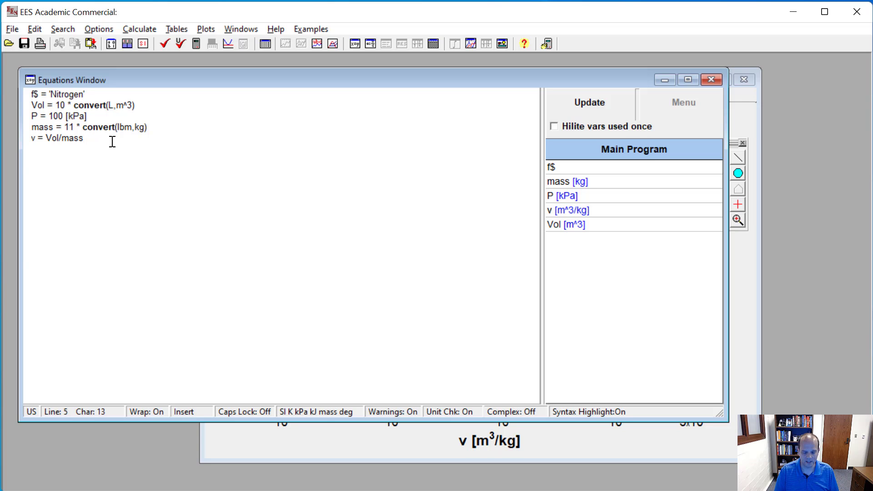
{"action": "type", "text": "T ="}
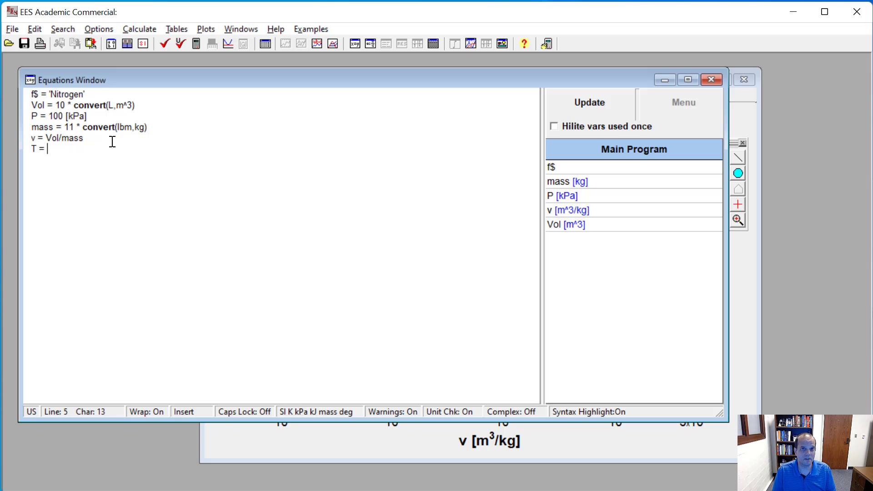
{"action": "type", "text": "temperature("}
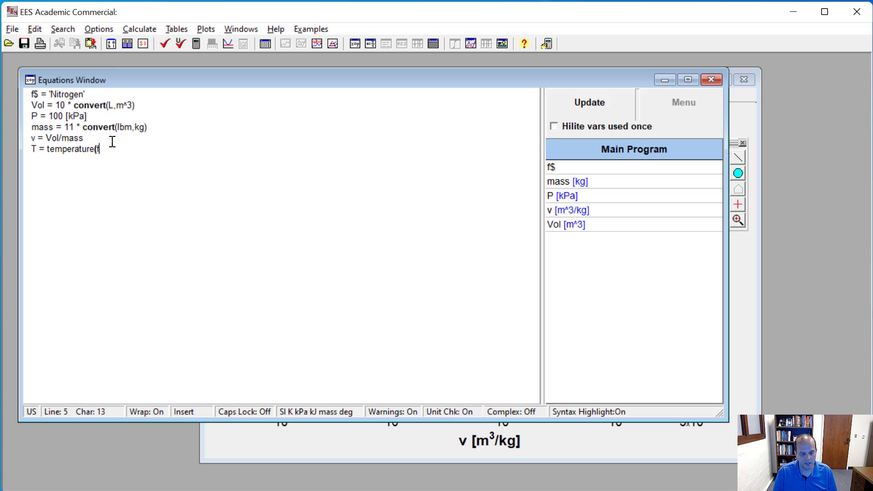
{"action": "type", "text": "f$"}
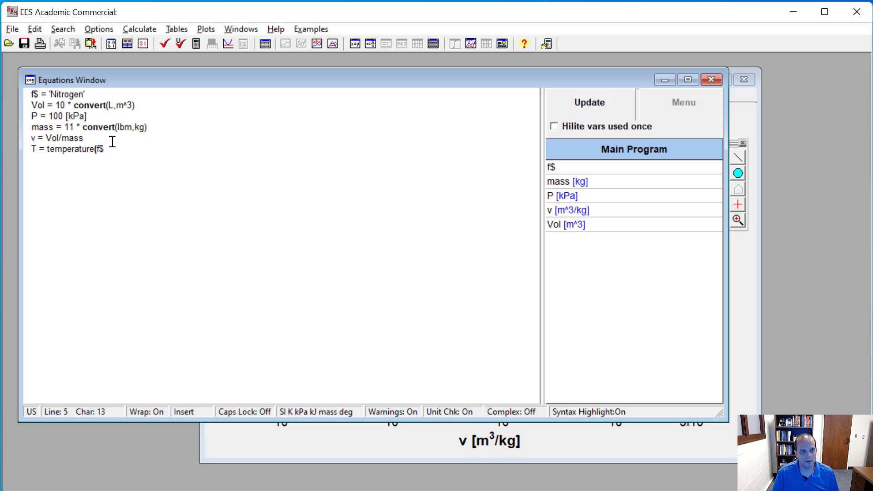
{"action": "type", "text": ",P"}
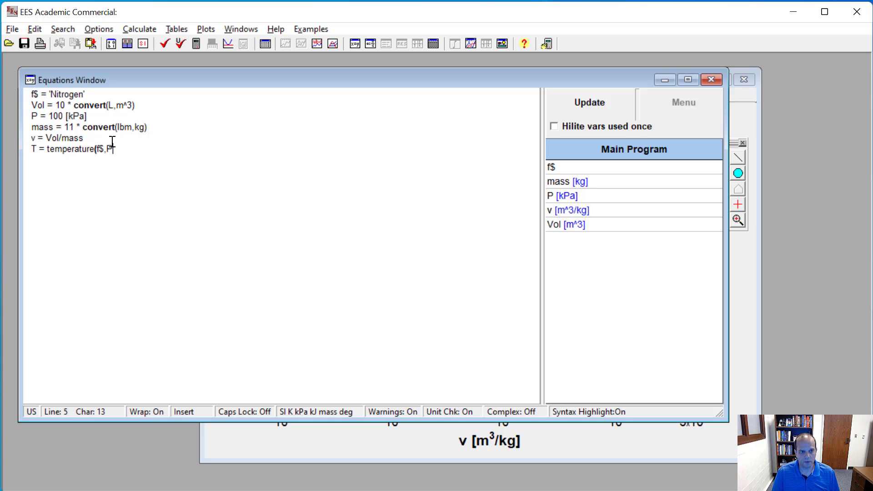
{"action": "type", "text": "=P"}
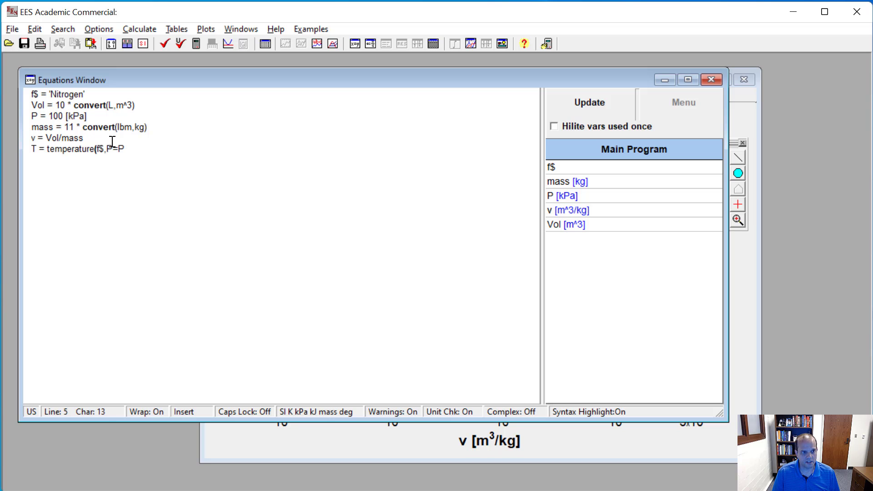
{"action": "type", "text": ",v=v)"}
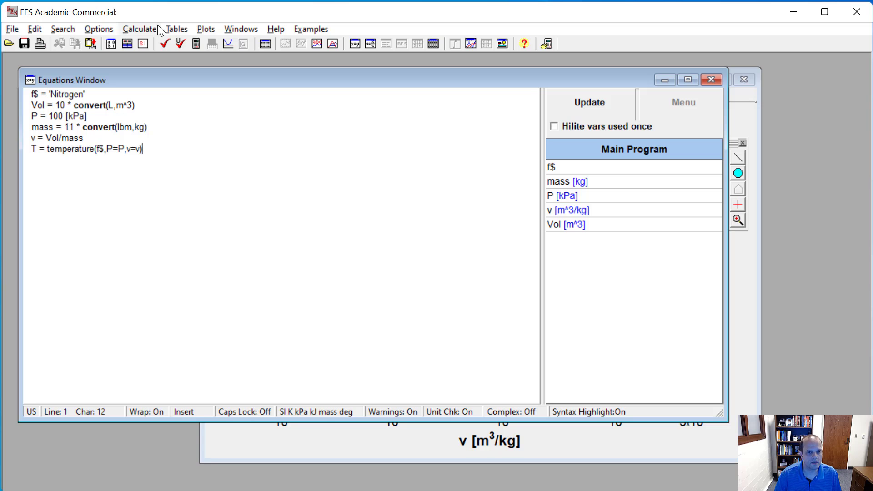
- Solve the equations, set the units of T to K, and move the Solution window clear of the equations
{"action": "left_click", "coordinate": [193, 44]}
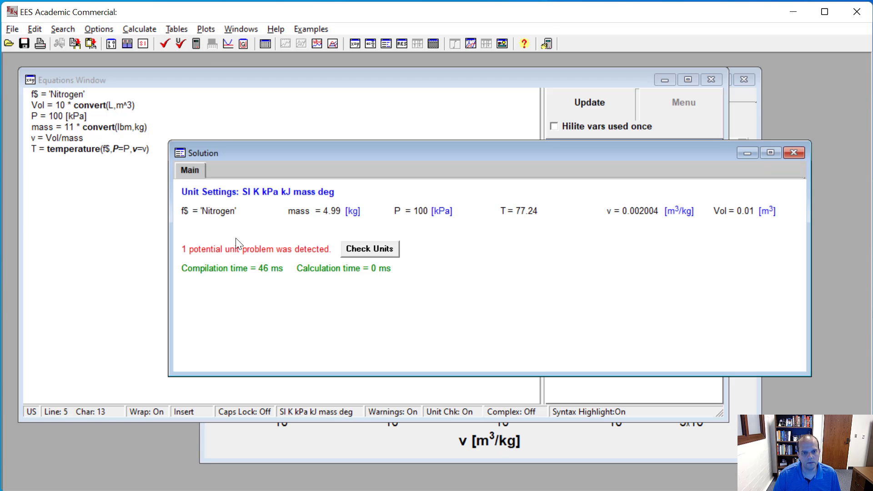
{"action": "double_click", "coordinate": [519, 212]}
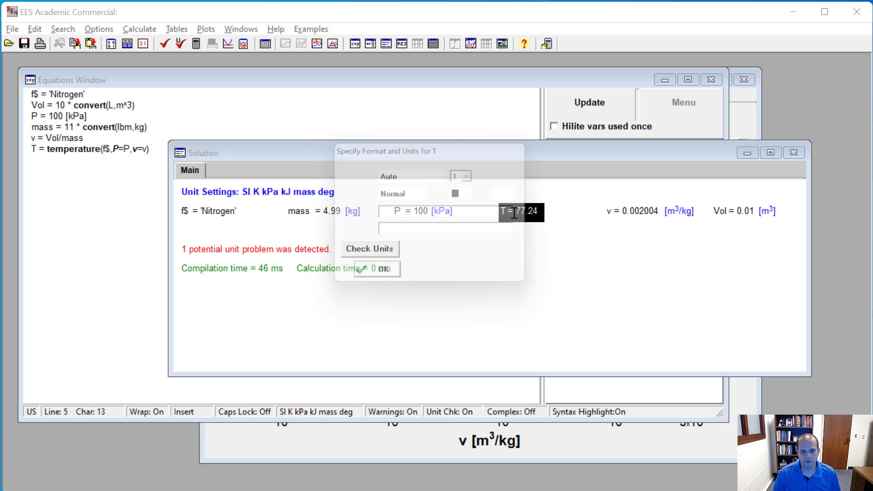
{"action": "type", "text": "K"}
{"action": "key", "text": "Return"}
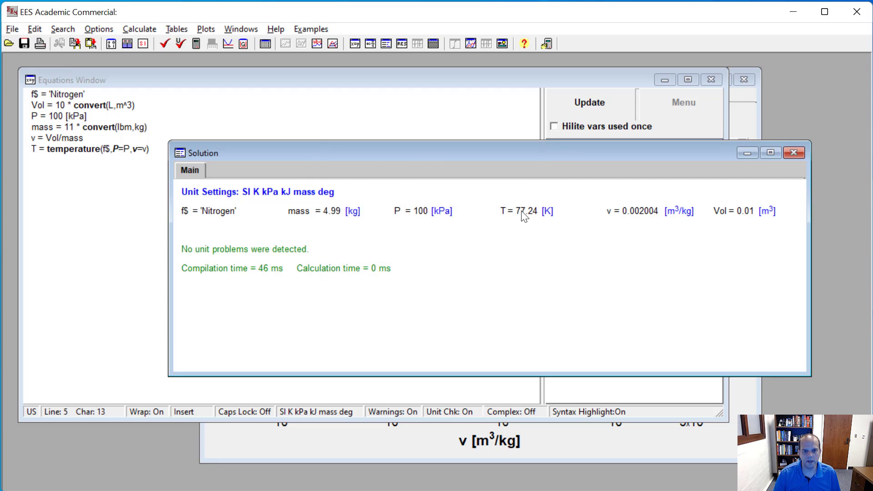
{"action": "left_click_drag", "start_coordinate": [536, 154], "coordinate": [570, 100]}
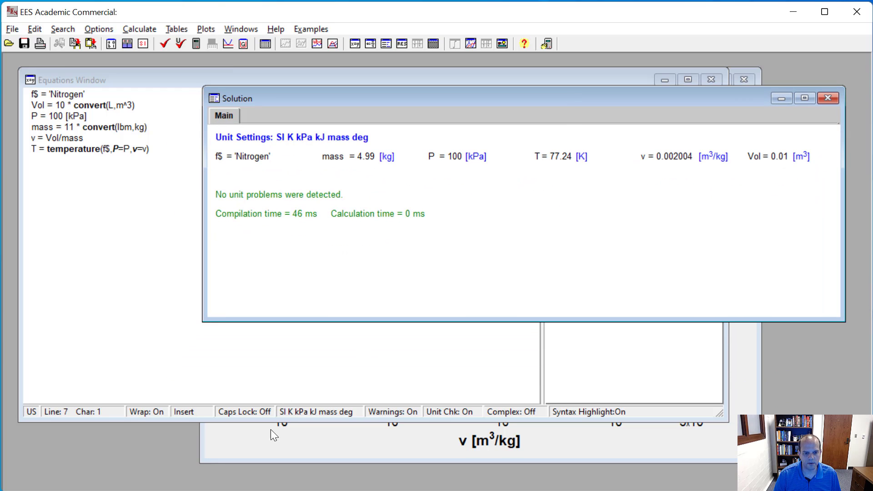
- Select Kelvin as the temperature unit in the unit system preferences, solve again and highlight T in the solution
{"action": "double_click", "coordinate": [296, 410]}
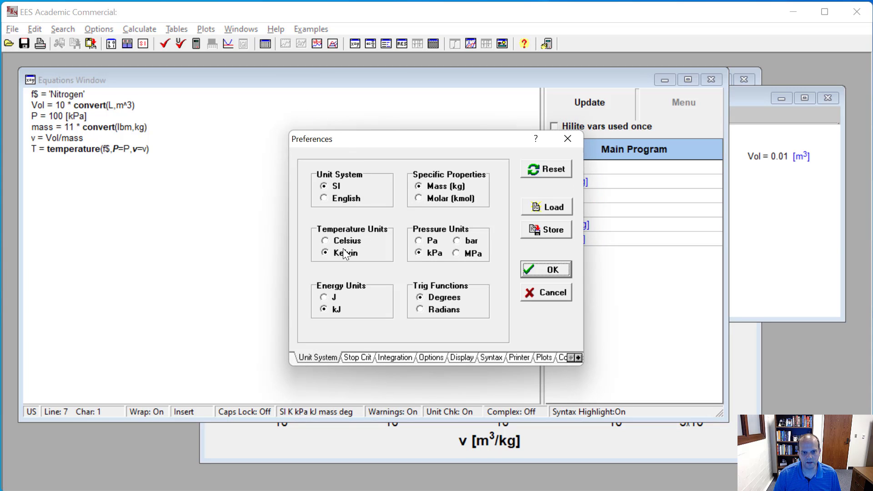
{"action": "left_click", "coordinate": [335, 251]}
{"action": "left_click", "coordinate": [538, 269]}
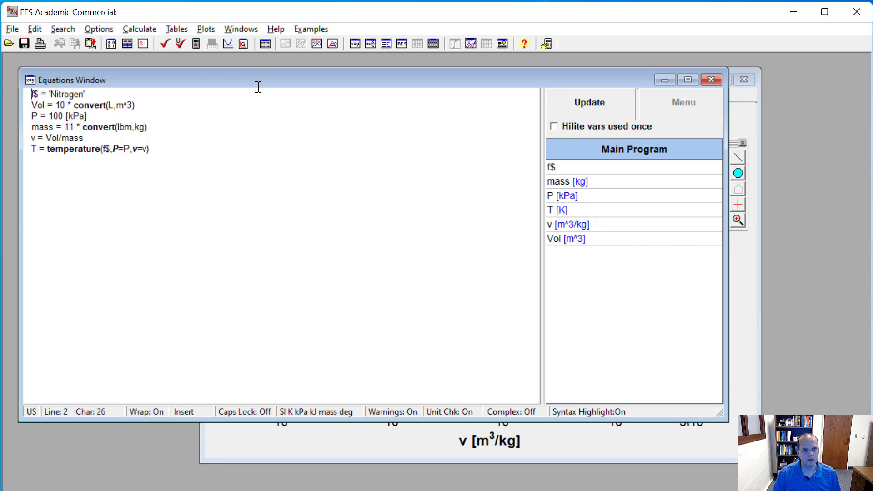
{"action": "left_click", "coordinate": [196, 44]}
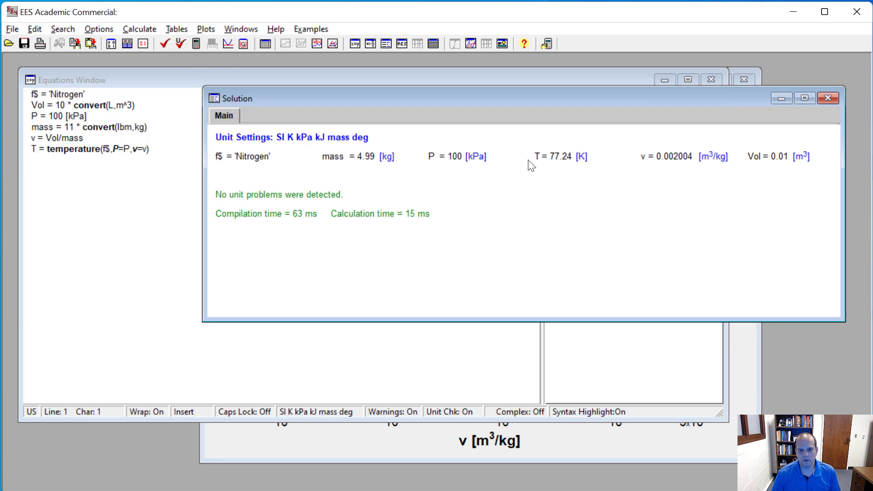
{"action": "left_click", "coordinate": [557, 166]}
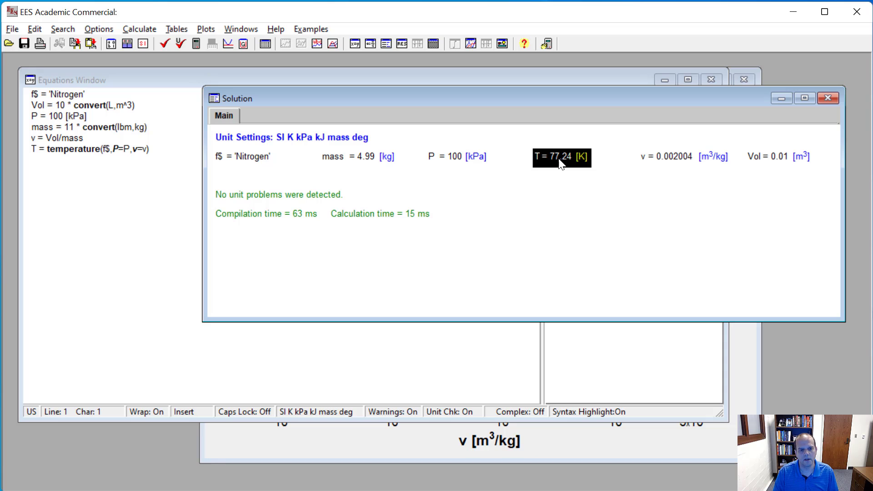
- Add the quality equation x = quality(f$,P=P,v=v) below the temperature equation, then solve and highlight x in the solution
{"action": "left_click", "coordinate": [85, 173]}
{"action": "left_click", "coordinate": [157, 150]}
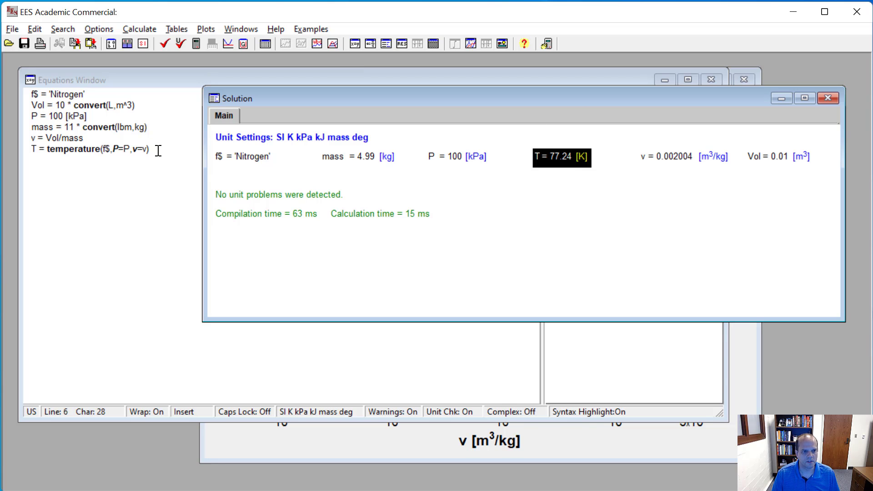
{"action": "key", "text": "Return"}
{"action": "type", "text": "x = "}
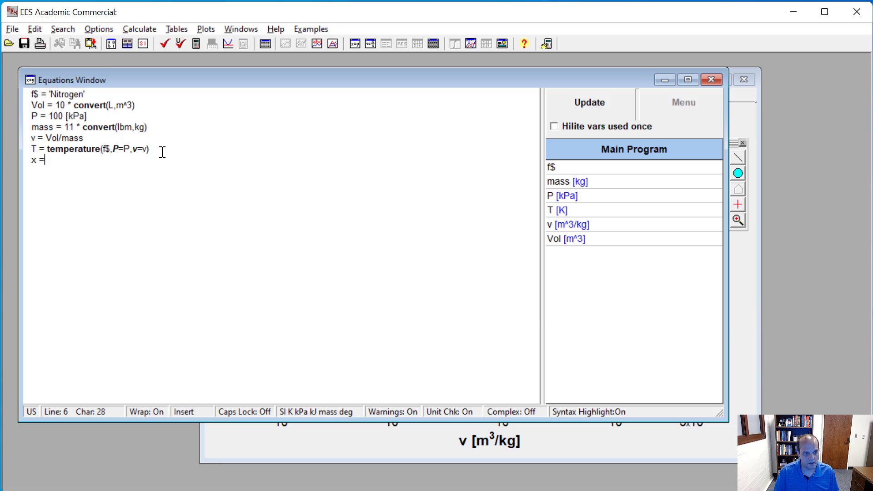
{"action": "type", "text": "q"}
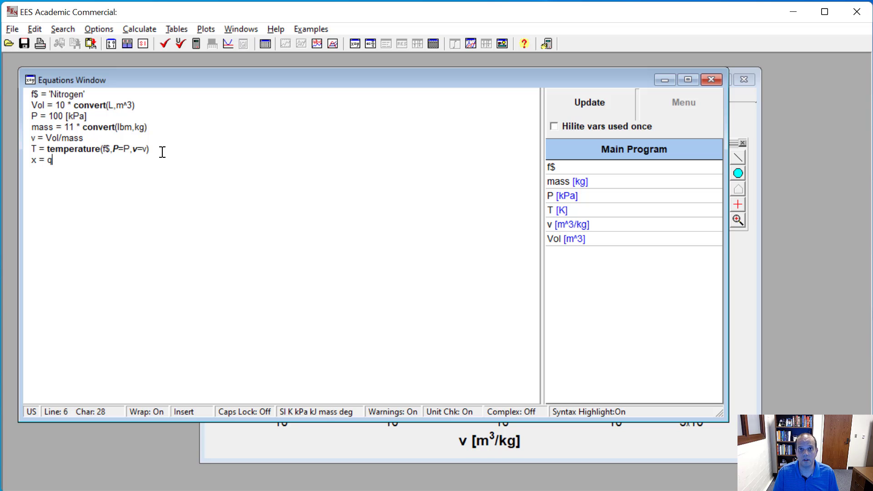
{"action": "type", "text": "uality"}
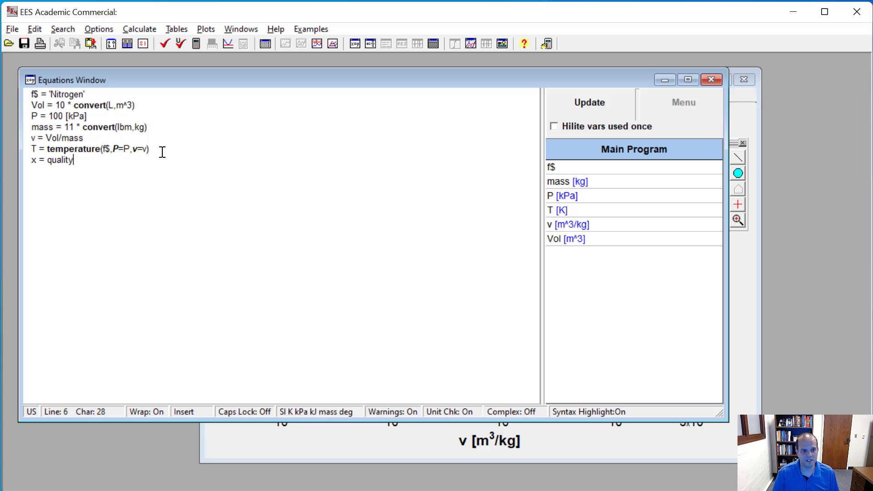
{"action": "type", "text": "(f"}
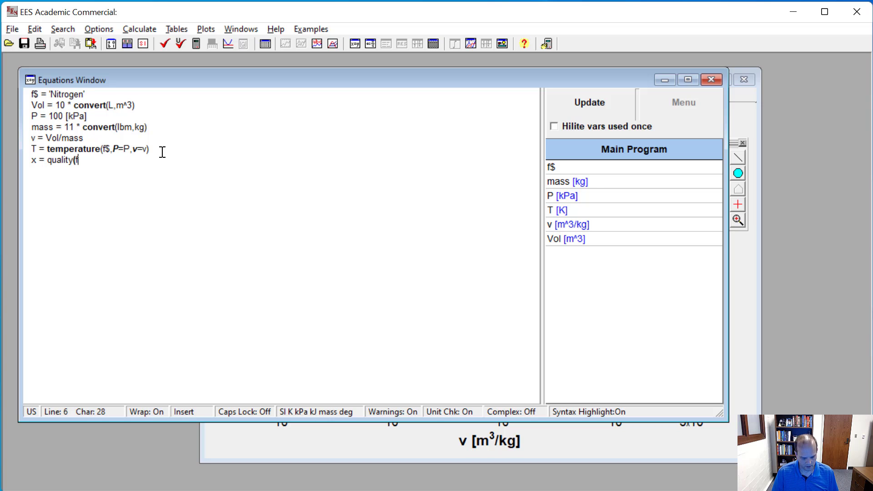
{"action": "type", "text": "$,P"}
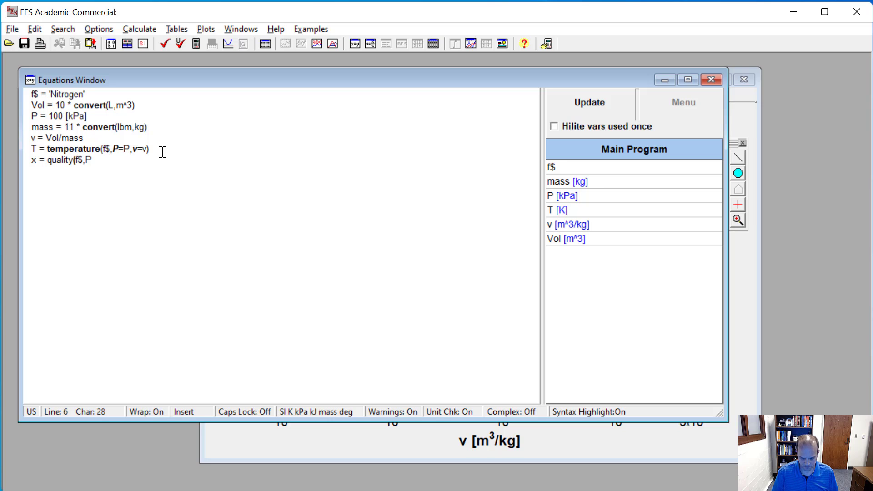
{"action": "type", "text": "=P,v=v"}
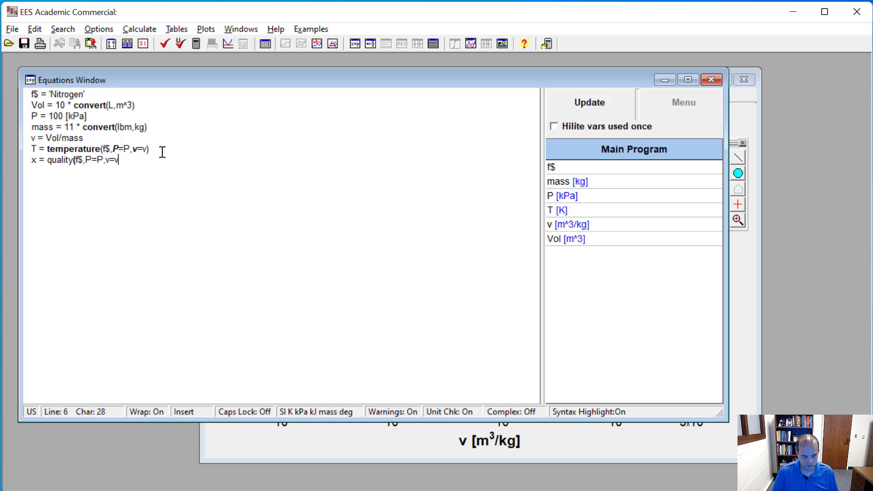
{"action": "type", "text": ")"}
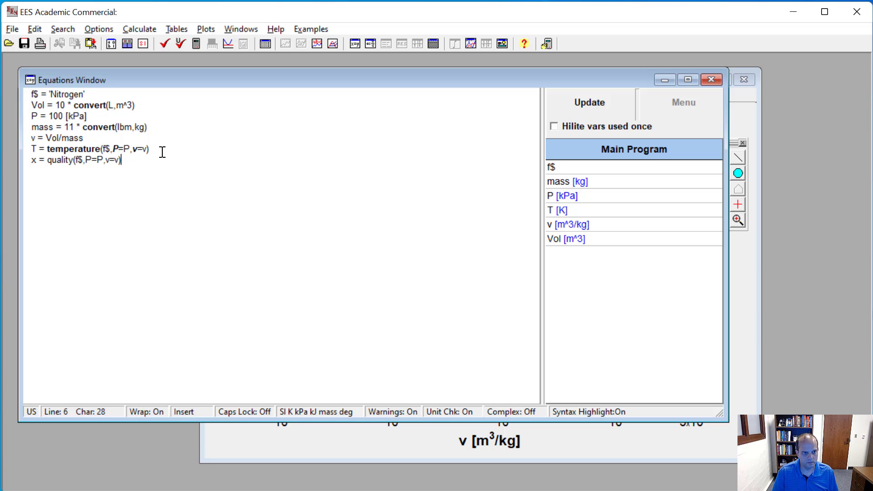
{"action": "left_click", "coordinate": [196, 44]}
{"action": "left_click", "coordinate": [245, 183]}
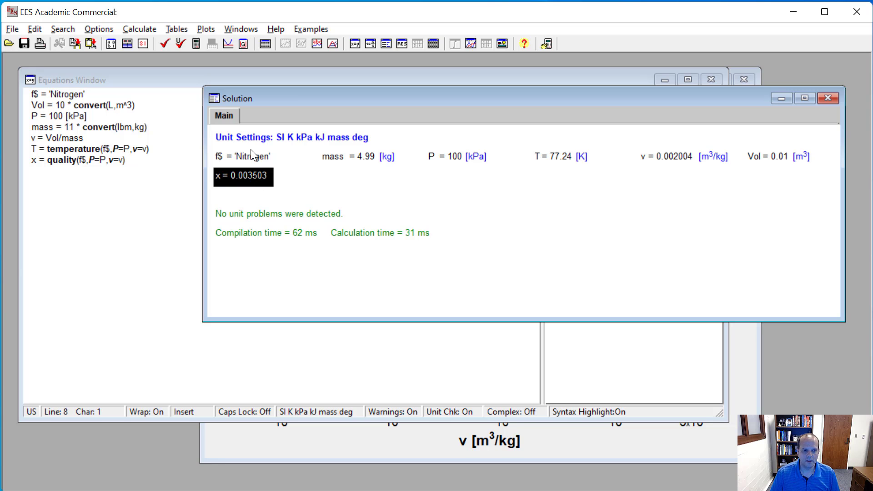
- Bring the T-v nitrogen plot to the front, shift it away from the equations, and return to the end of the quality equation
{"action": "left_click", "coordinate": [395, 423]}
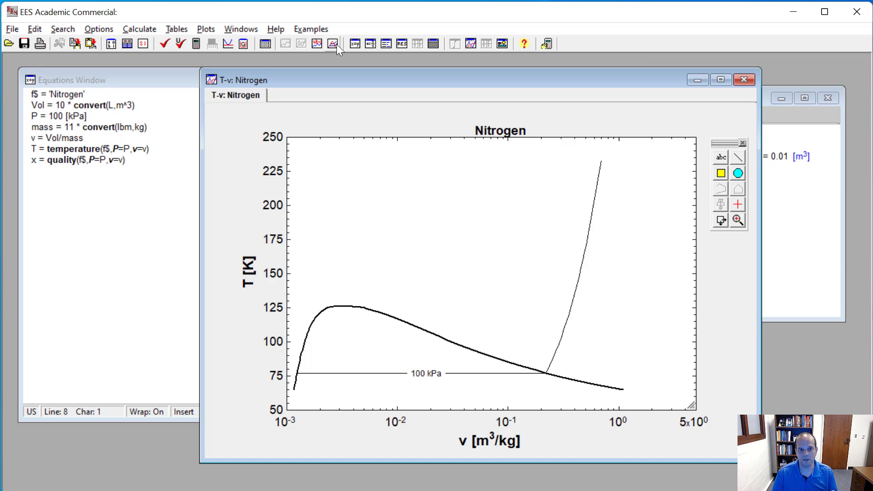
{"action": "left_click_drag", "start_coordinate": [344, 76], "coordinate": [346, 76]}
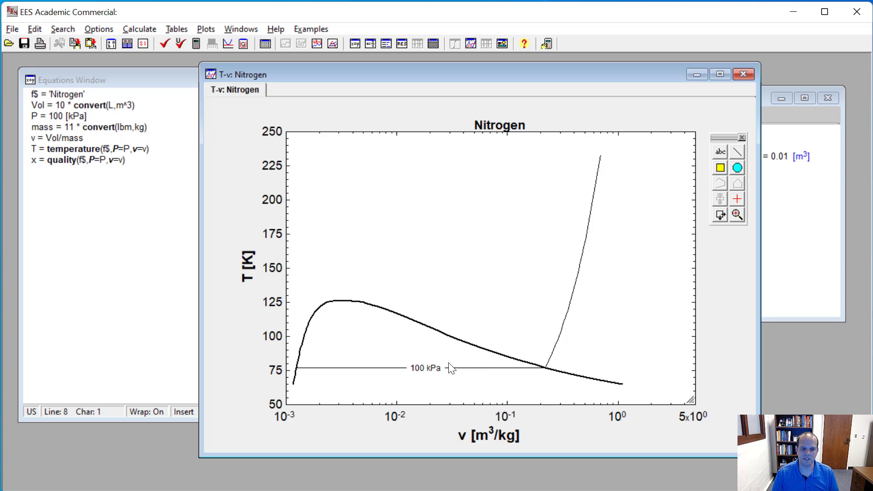
{"action": "left_click_drag", "start_coordinate": [366, 82], "coordinate": [409, 78]}
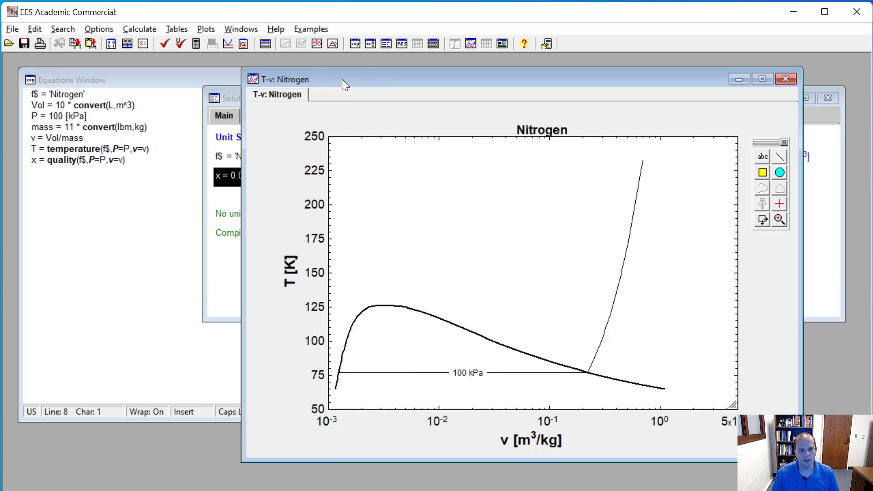
{"action": "left_click", "coordinate": [163, 139]}
{"action": "left_click", "coordinate": [139, 160]}
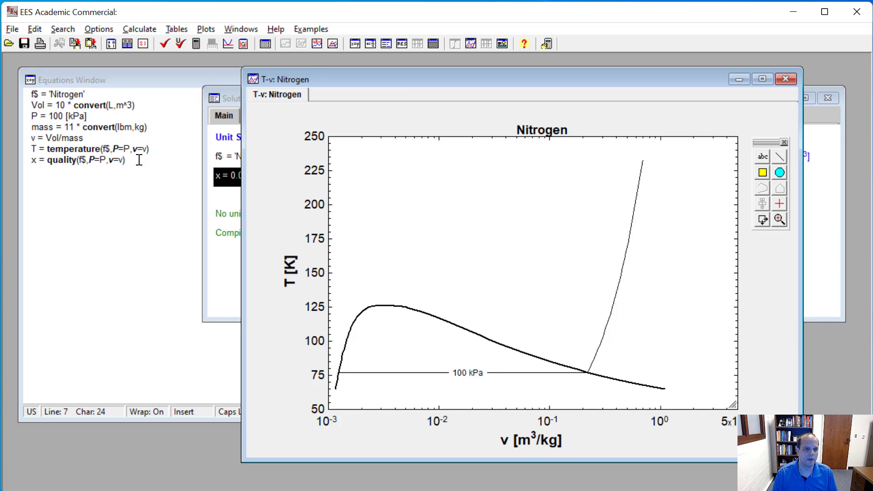
{"action": "left_click", "coordinate": [139, 160]}
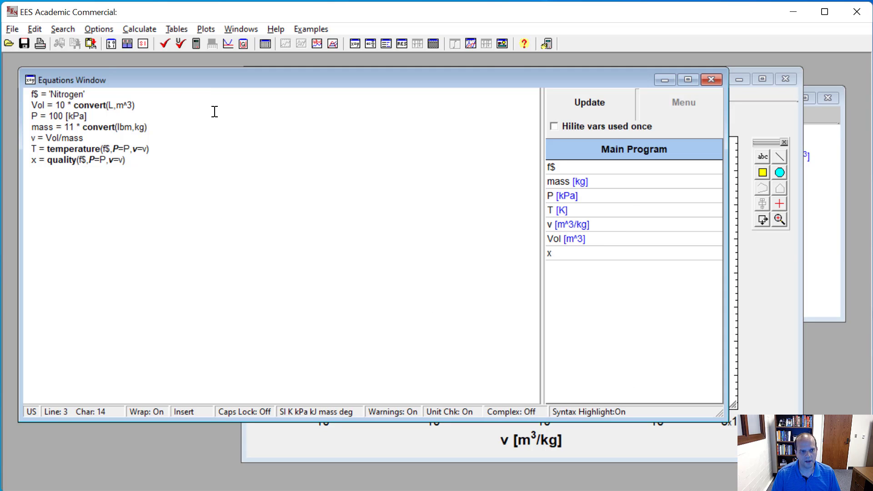
{"action": "left_click", "coordinate": [65, 129]}
{"action": "left_click", "coordinate": [68, 138]}
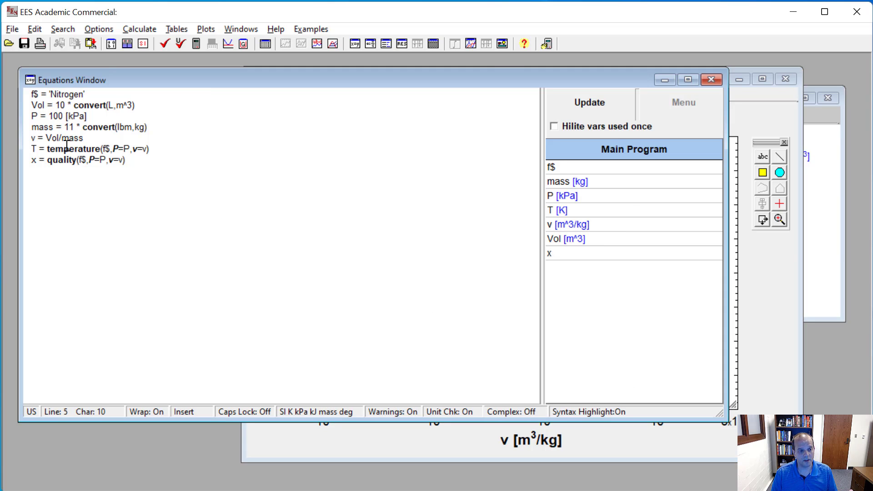
{"action": "left_click", "coordinate": [67, 159]}
{"action": "left_click", "coordinate": [113, 99]}
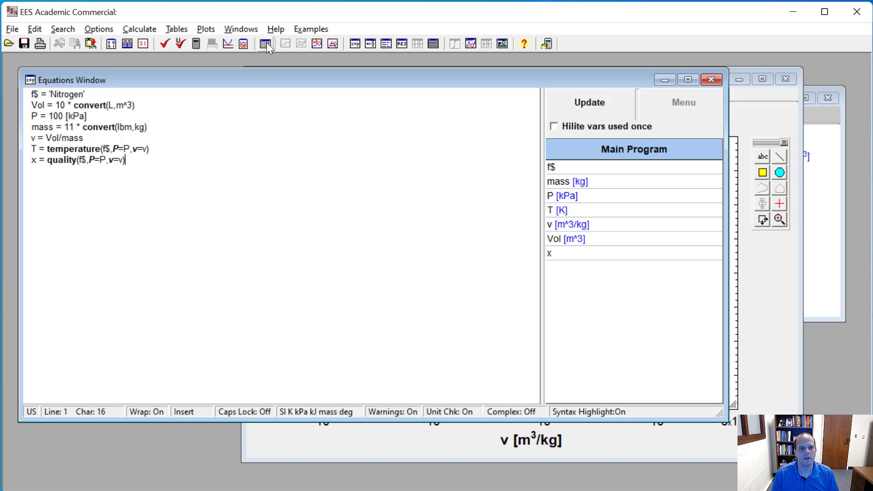
{"action": "left_click", "coordinate": [214, 30]}
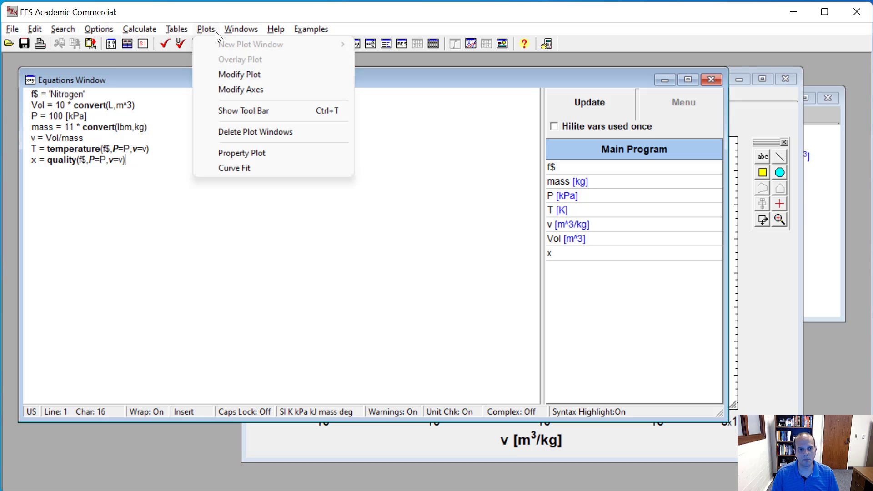
{"action": "mouse_move", "coordinate": [183, 30]}
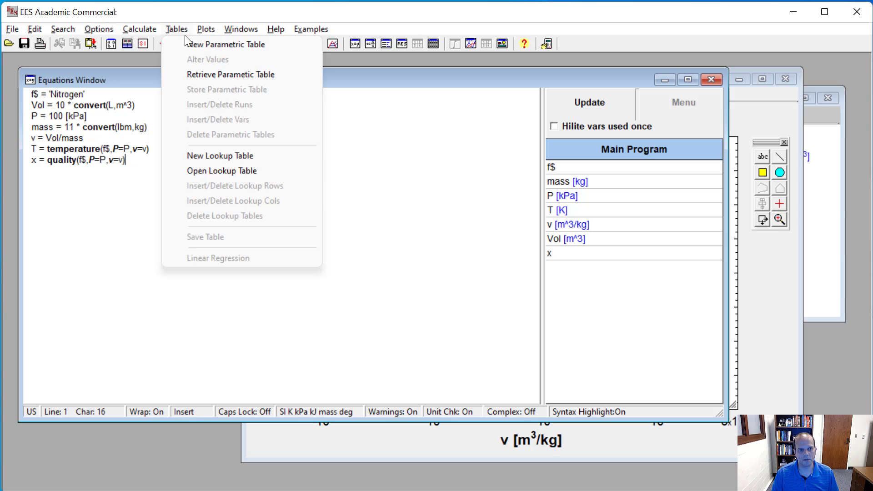
{"action": "left_click", "coordinate": [336, 127]}
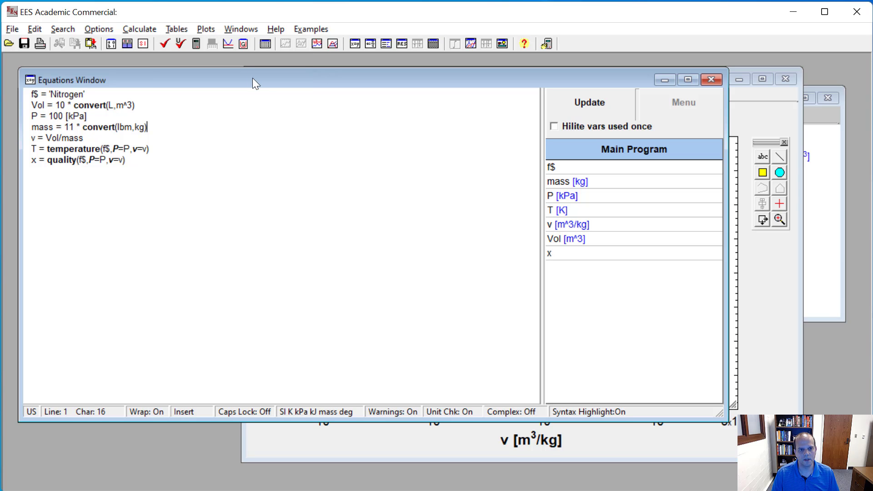
- Create a new parametric table with 10 runs containing the variables mass and x
{"action": "left_click", "coordinate": [265, 44]}
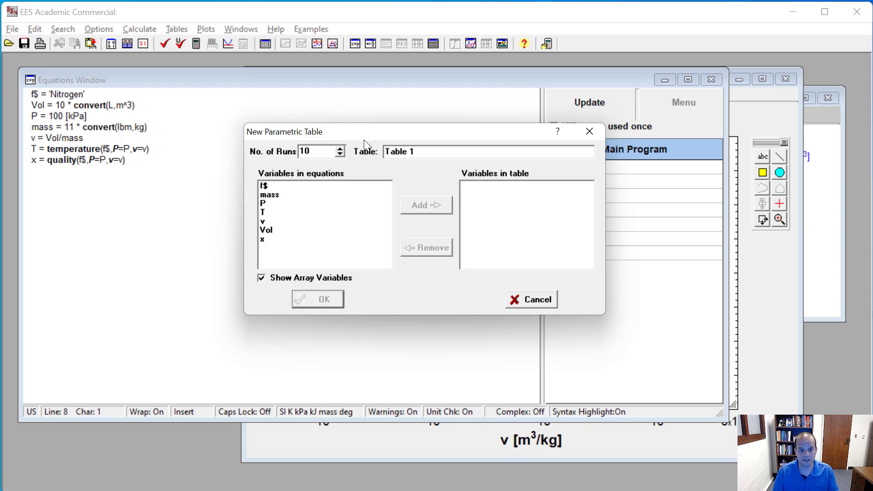
{"action": "left_click", "coordinate": [289, 195]}
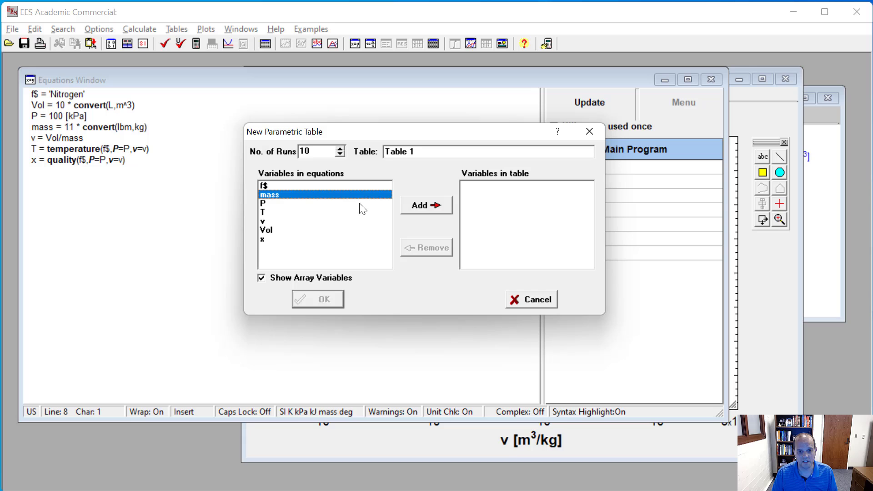
{"action": "left_click", "coordinate": [429, 208]}
{"action": "left_click", "coordinate": [268, 230]}
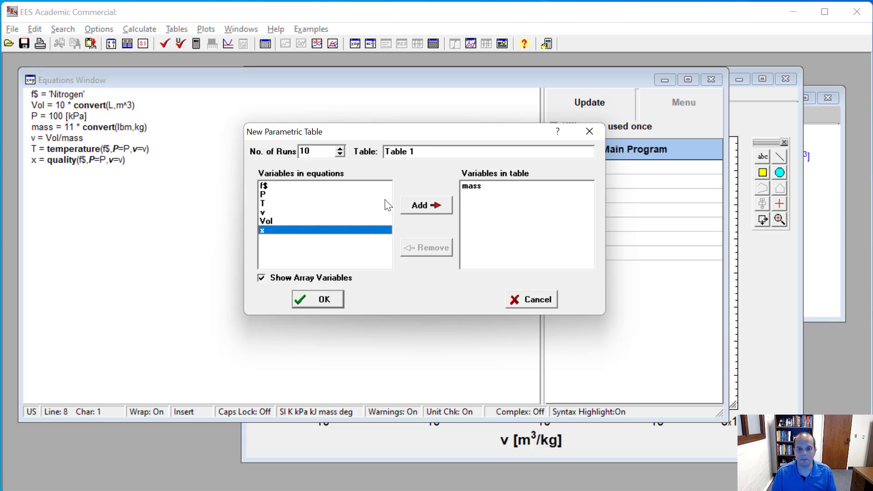
{"action": "left_click", "coordinate": [426, 205]}
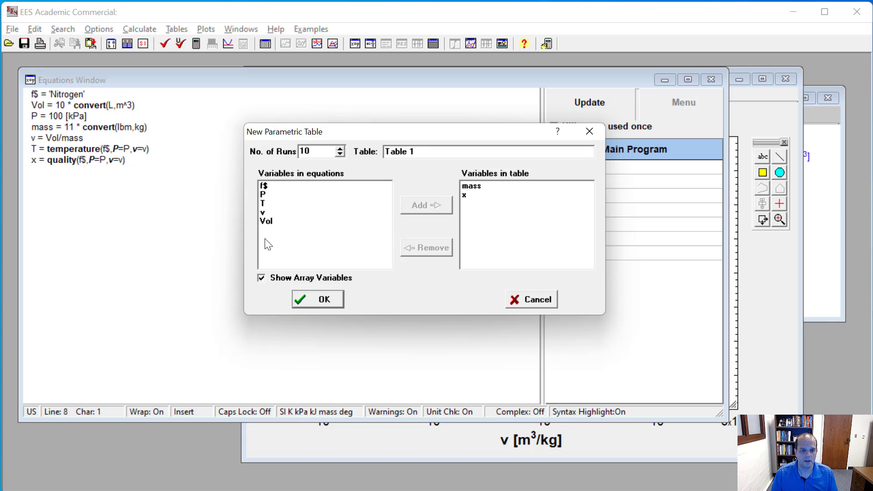
{"action": "left_click_drag", "start_coordinate": [319, 155], "coordinate": [290, 153]}
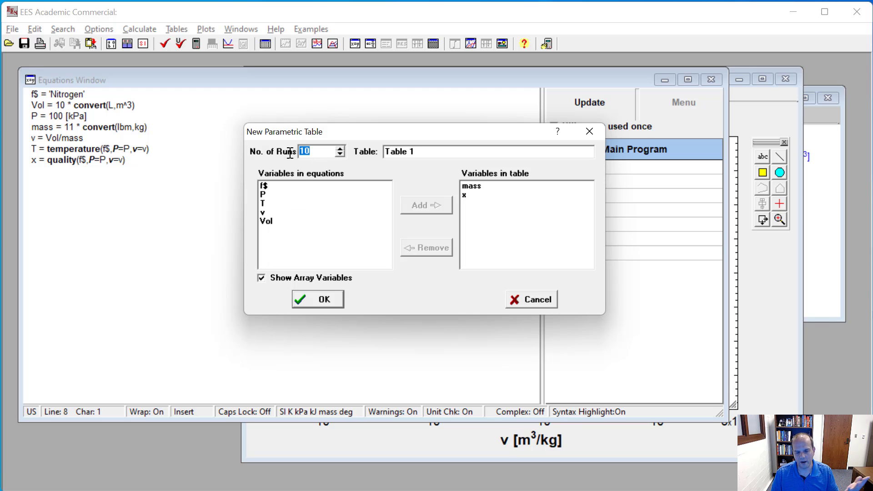
{"action": "left_click", "coordinate": [318, 299]}
- Move the parametric table clear of the equations and make it tall enough to show all ten runs
{"action": "left_click_drag", "start_coordinate": [156, 104], "coordinate": [389, 114]}
{"action": "left_click", "coordinate": [475, 332]}
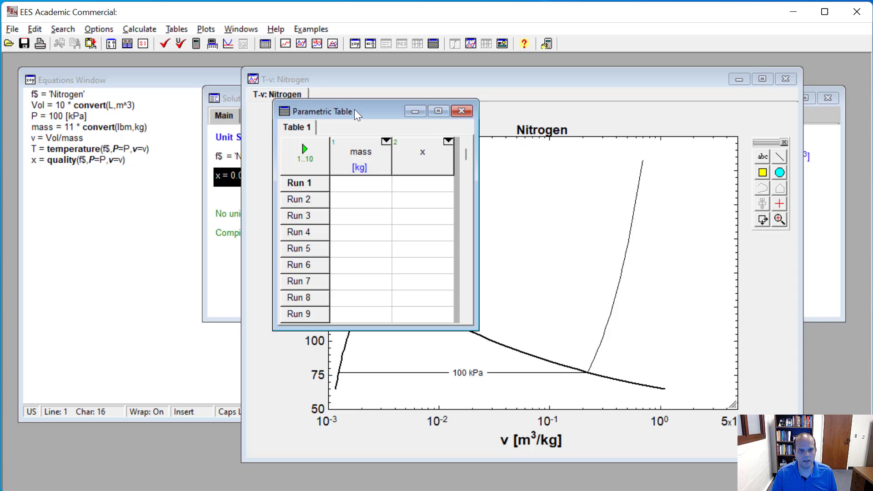
{"action": "left_click_drag", "start_coordinate": [357, 113], "coordinate": [263, 127]}
{"action": "left_click_drag", "start_coordinate": [289, 340], "coordinate": [286, 376]}
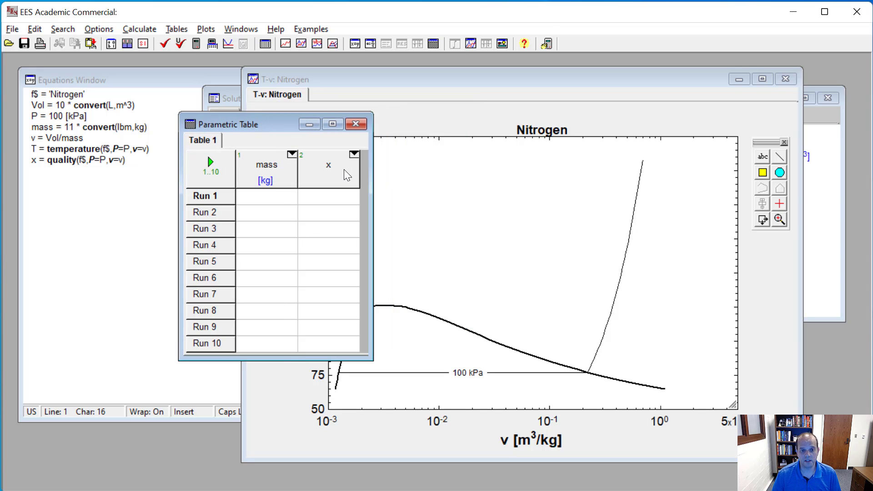
{"action": "left_click", "coordinate": [275, 174]}
{"action": "left_click_drag", "start_coordinate": [338, 171], "coordinate": [241, 165]}
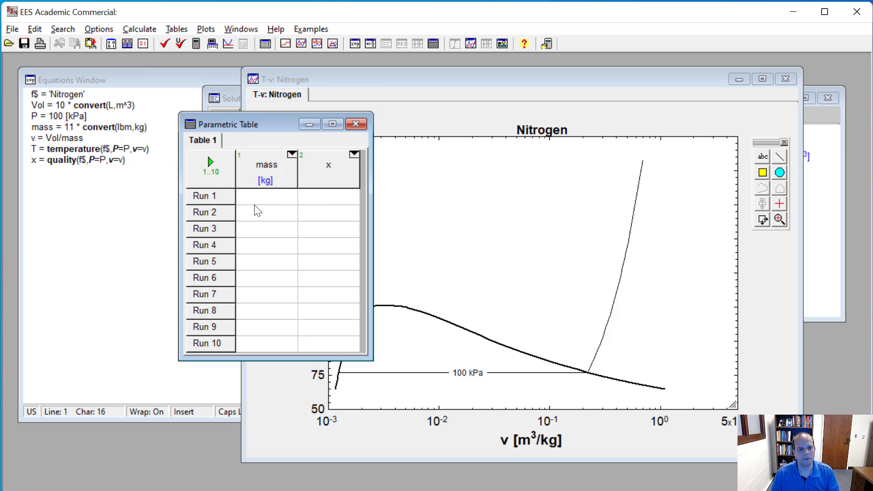
{"action": "right_click", "coordinate": [263, 175]}
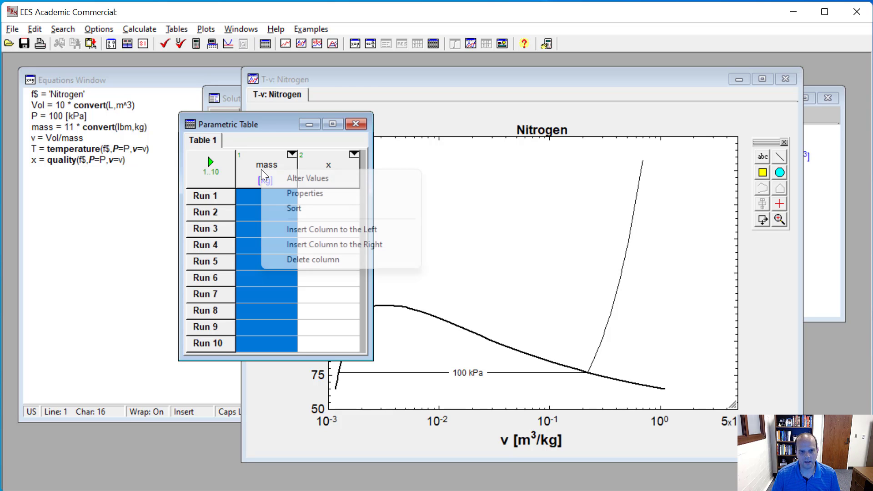
{"action": "left_click", "coordinate": [284, 179]}
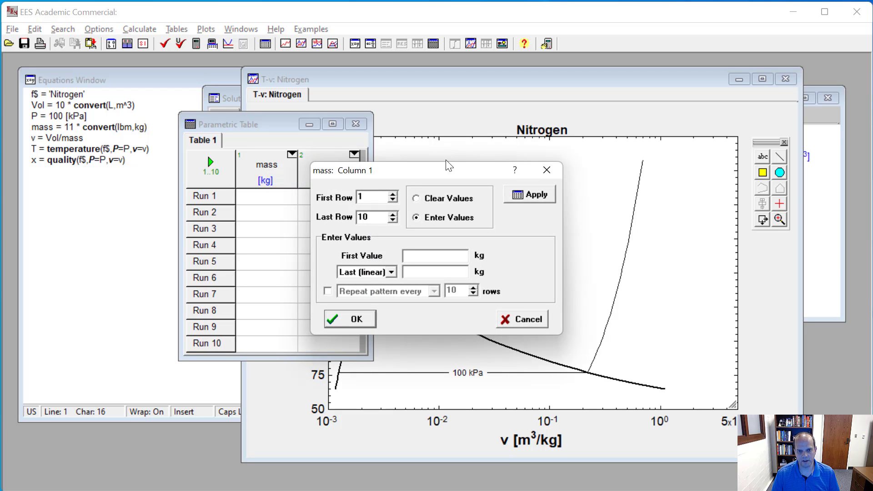
{"action": "left_click_drag", "start_coordinate": [448, 169], "coordinate": [530, 103]}
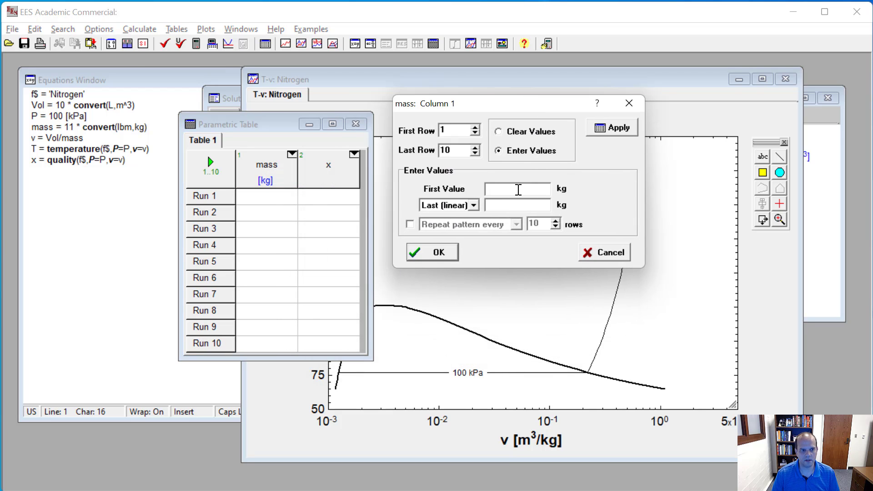
{"action": "left_click", "coordinate": [439, 254]}
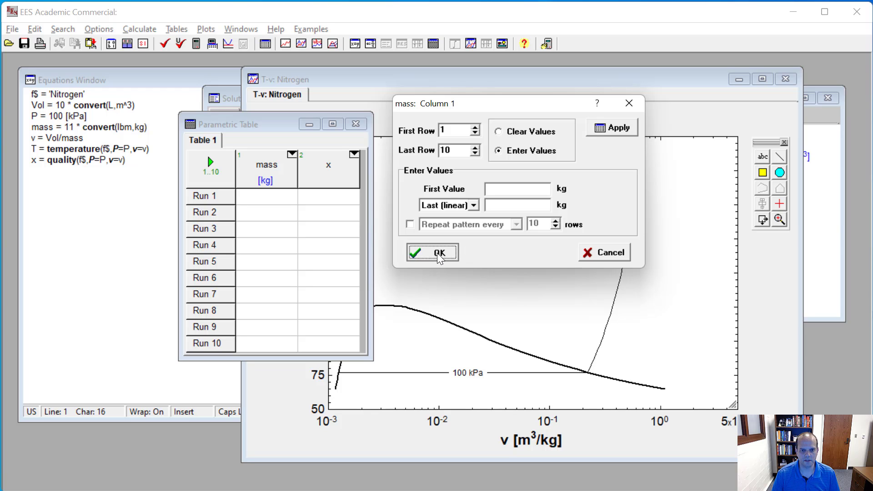
- Solve the equations at the existing mass, change the mass to 12 lbm in its equation, and solve again
{"action": "left_click", "coordinate": [154, 105]}
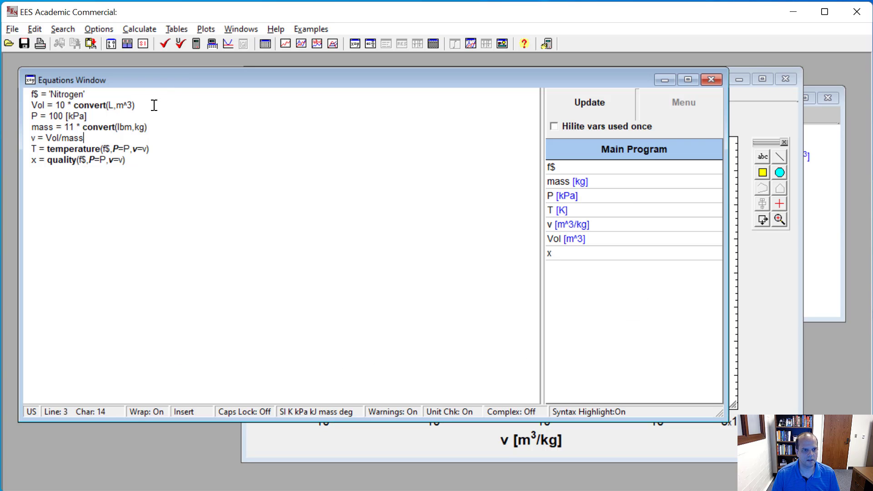
{"action": "left_click", "coordinate": [196, 44]}
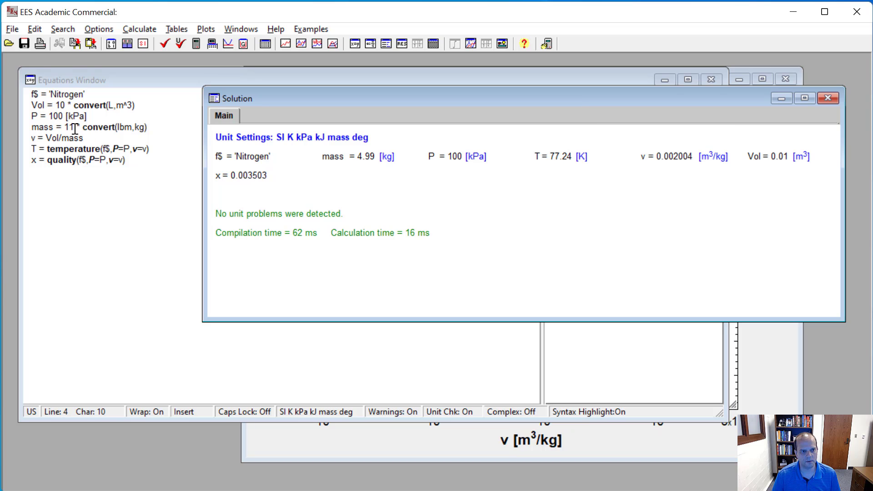
{"action": "left_click_drag", "start_coordinate": [75, 128], "coordinate": [70, 128]}
{"action": "type", "text": "2"}
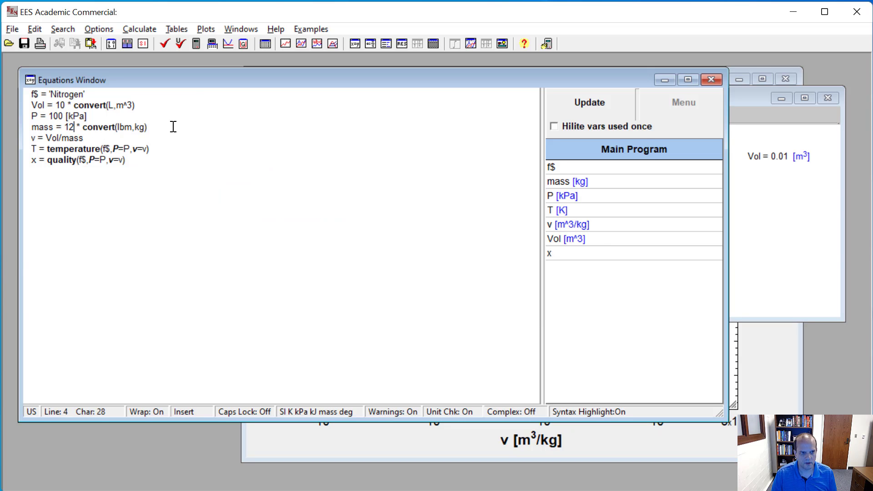
{"action": "left_click", "coordinate": [195, 44]}
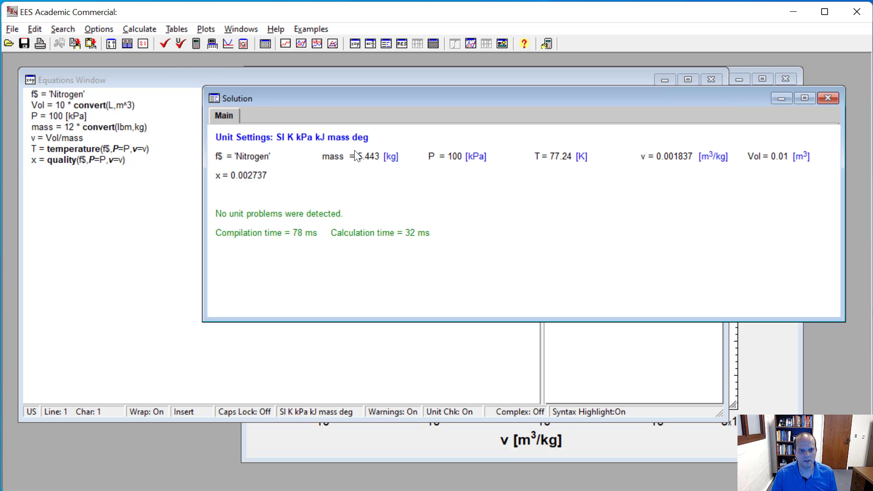
- Try solving with a mass of 2 lbm, and restore the mass to 12 lbm and solve again
{"action": "left_click_drag", "start_coordinate": [75, 127], "coordinate": [67, 127]}
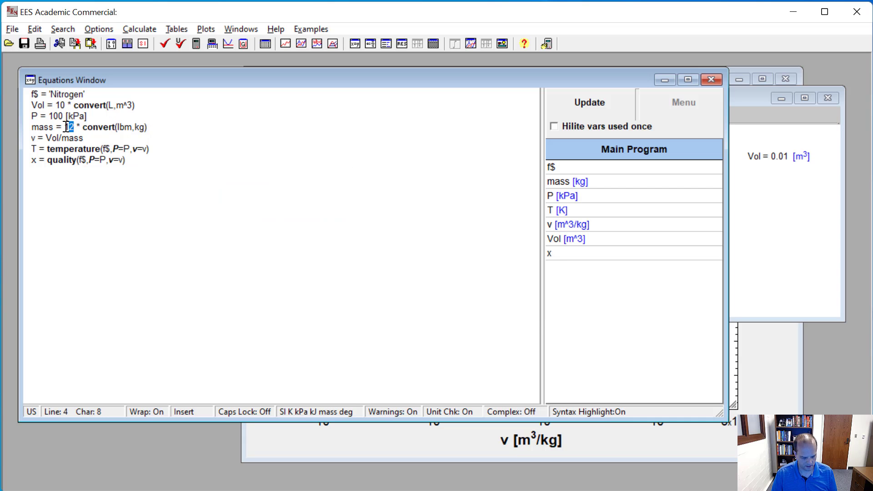
{"action": "type", "text": "2"}
{"action": "left_click", "coordinate": [141, 98]}
{"action": "left_click", "coordinate": [196, 43]}
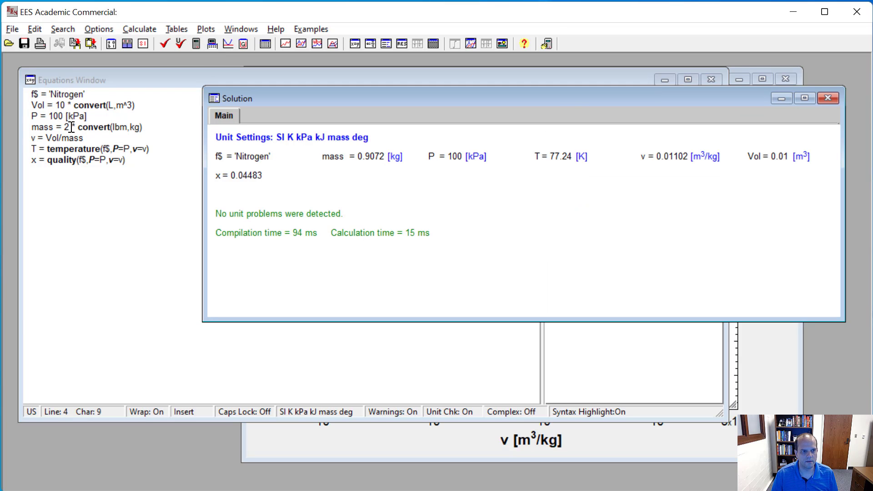
{"action": "left_click_drag", "start_coordinate": [70, 127], "coordinate": [64, 128]}
{"action": "type", "text": "12"}
{"action": "left_click", "coordinate": [193, 46]}
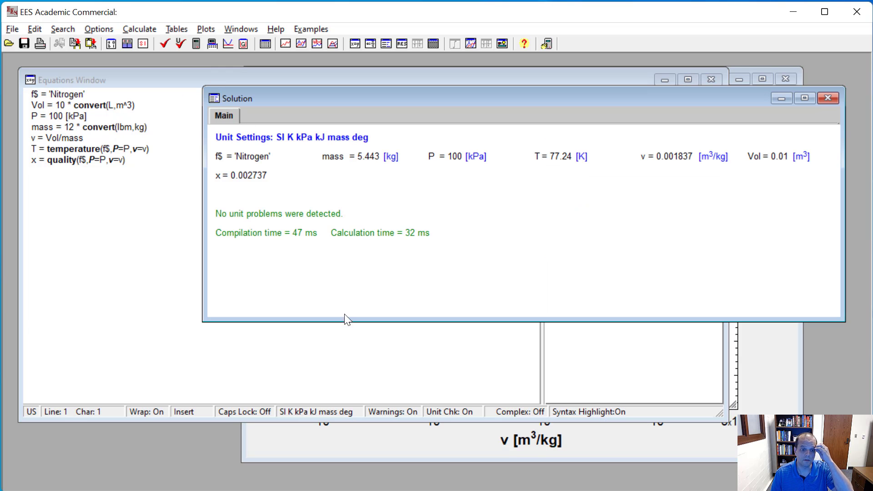
- Return to the parametric table, shift it off the equations, and fill the mass column linearly from 0.5 to 5.5 kg
{"action": "key", "text": "ctrl+Tab"}
{"action": "key", "text": "ctrl+Tab"}
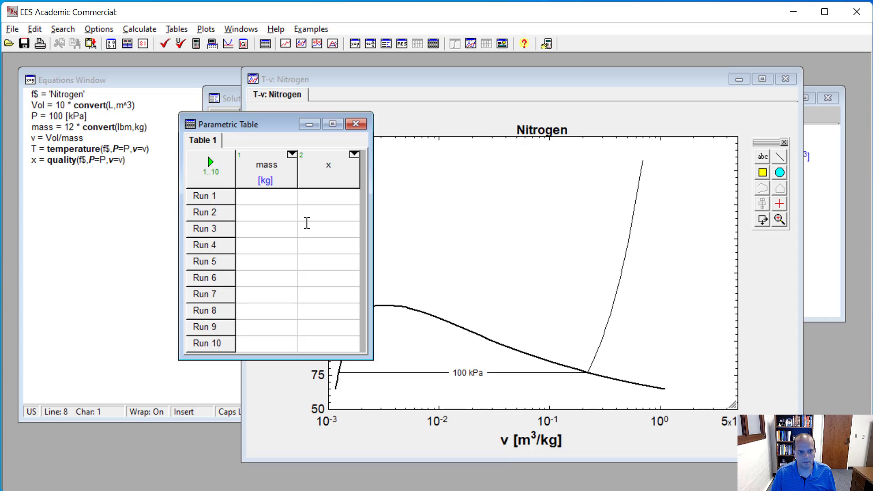
{"action": "left_click_drag", "start_coordinate": [278, 124], "coordinate": [343, 110]}
{"action": "right_click", "coordinate": [323, 151]}
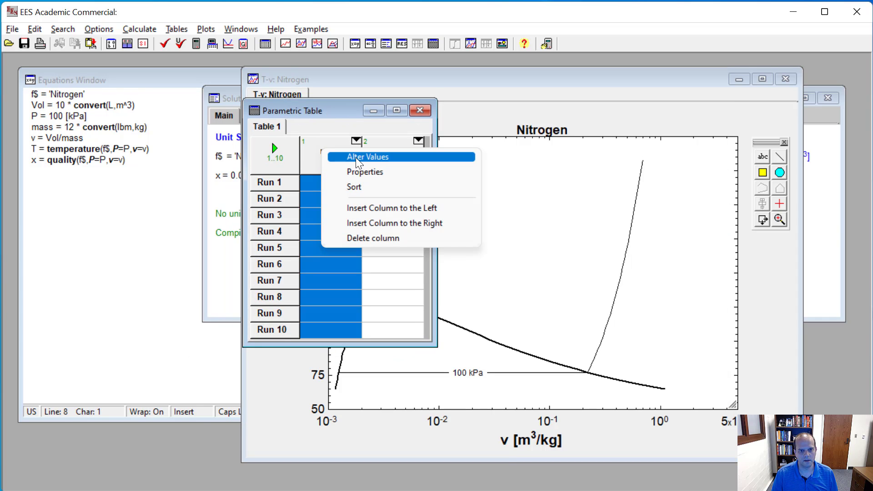
{"action": "left_click", "coordinate": [358, 159]}
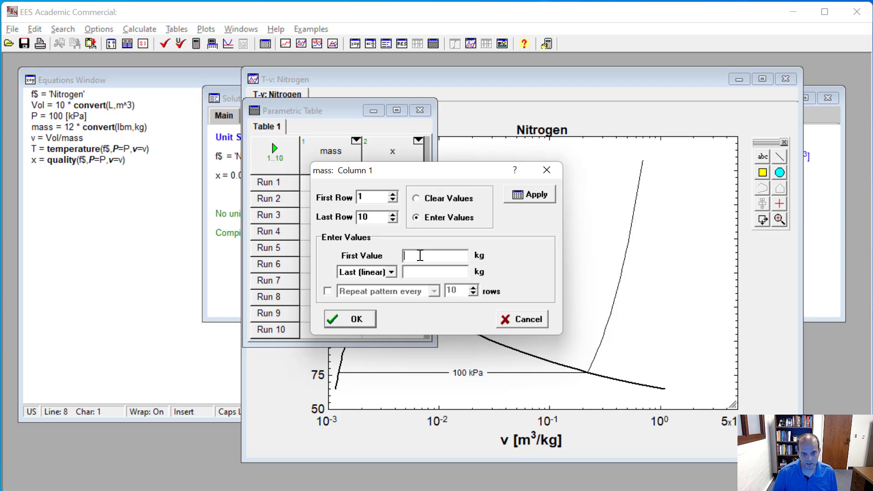
{"action": "type", "text": ".5"}
{"action": "key", "text": "Tab"}
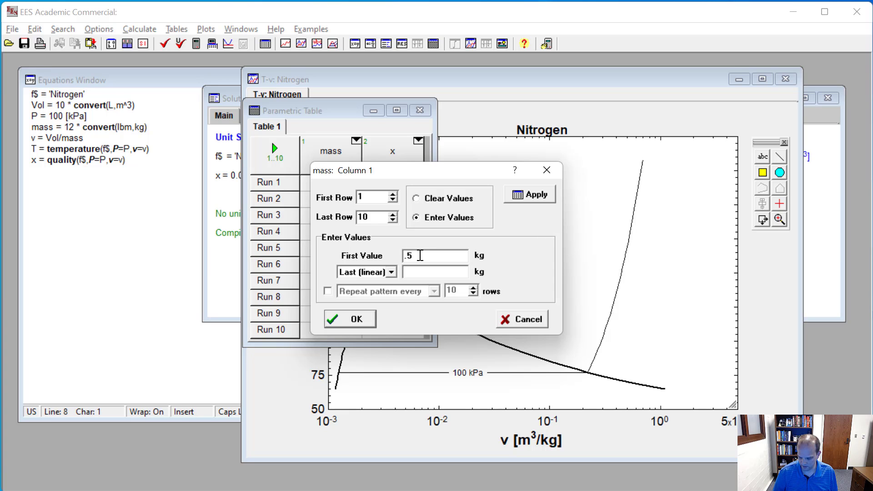
{"action": "type", "text": "5.5"}
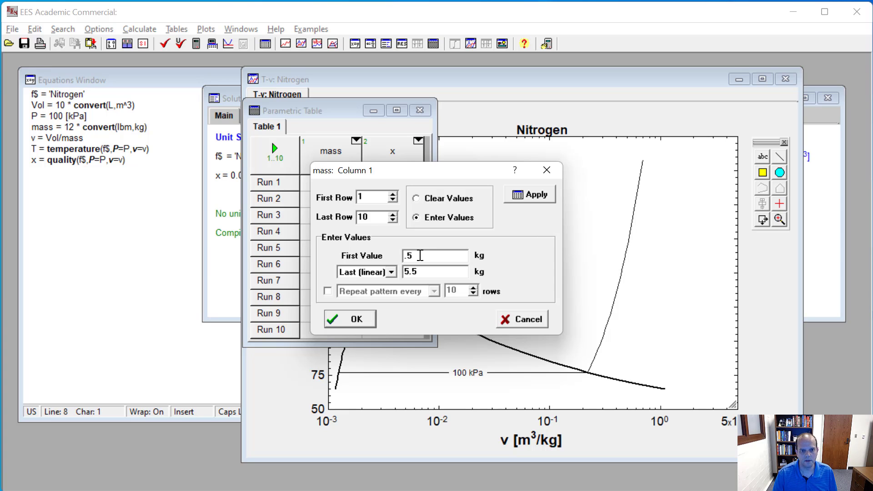
{"action": "left_click", "coordinate": [366, 320]}
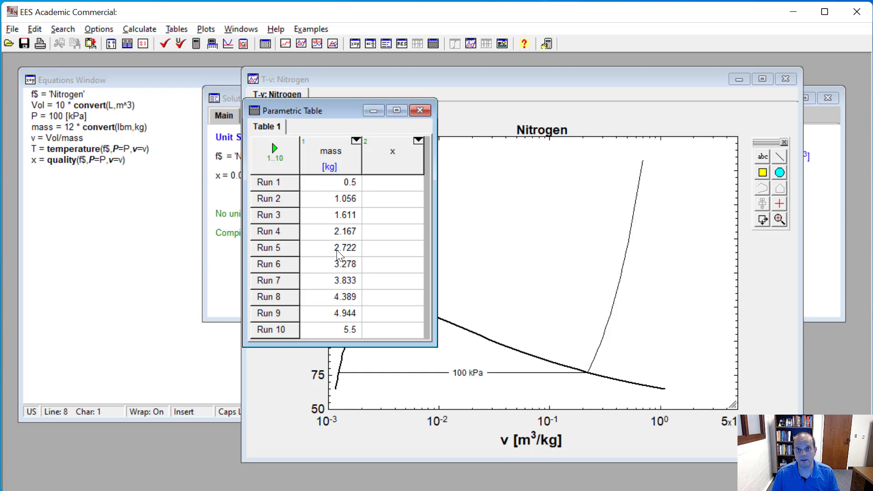
- Comment out the mass equation with // and bring the parametric table back to the front
{"action": "left_click", "coordinate": [61, 97]}
{"action": "left_click", "coordinate": [65, 123]}
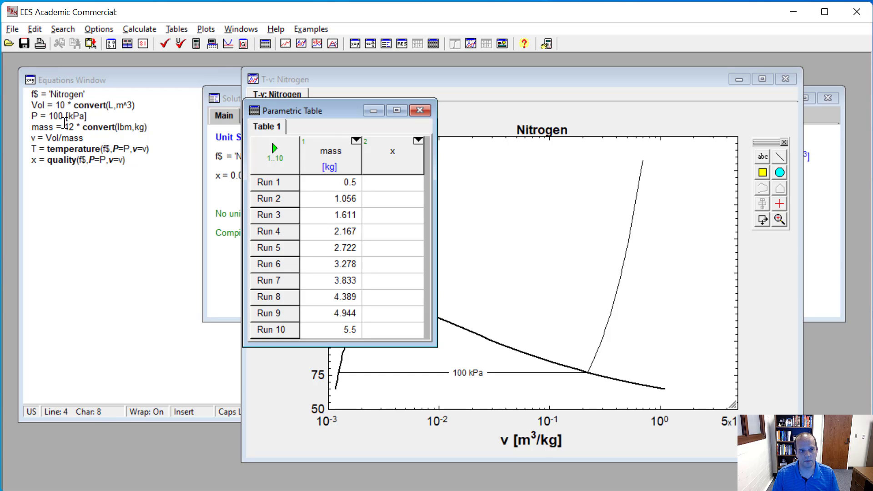
{"action": "left_click", "coordinate": [31, 128]}
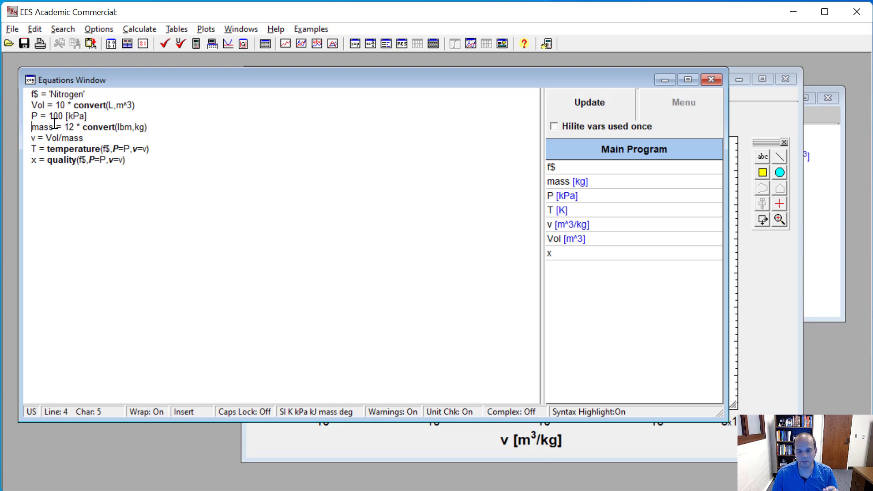
{"action": "type", "text": "//"}
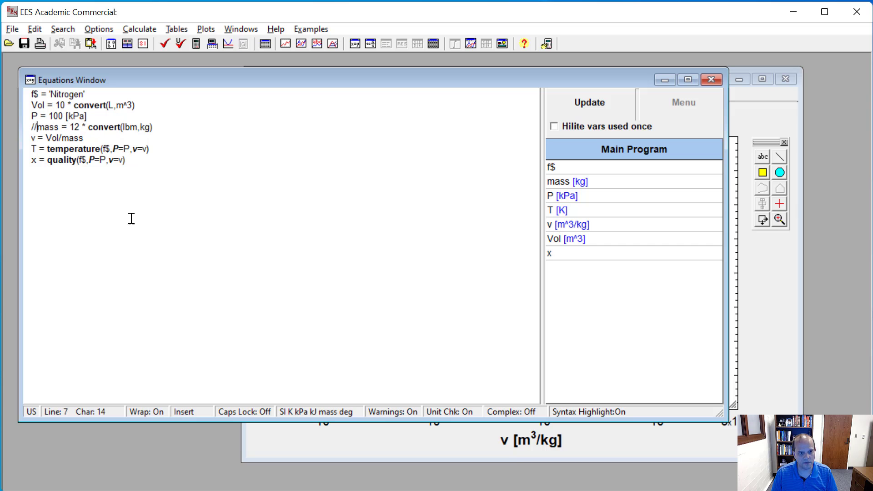
{"action": "key", "text": "ctrl+t"}
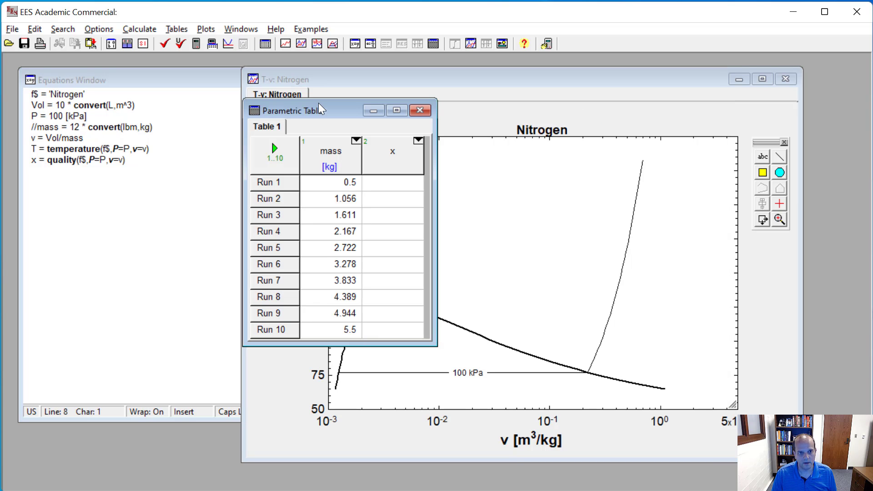
- Shift the parametric table aside and solve its runs 1 to 10 for x
{"action": "left_click_drag", "start_coordinate": [320, 109], "coordinate": [336, 120]}
{"action": "left_click", "coordinate": [291, 159]}
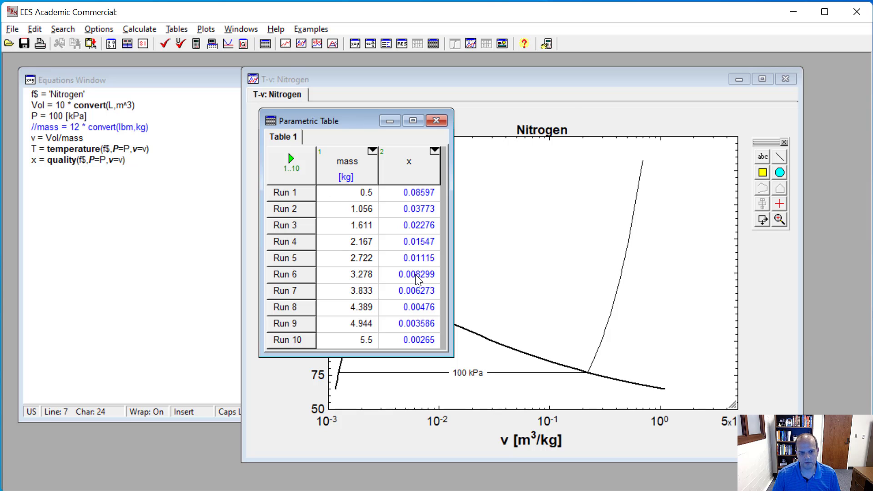
- Examine how the quality x changes with mass from run 1 through run 10
{"action": "left_click", "coordinate": [347, 197]}
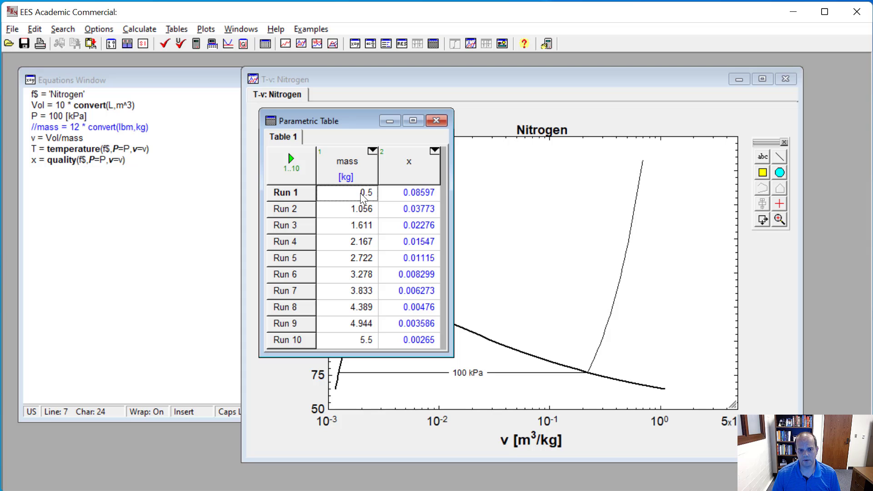
{"action": "left_click", "coordinate": [416, 195]}
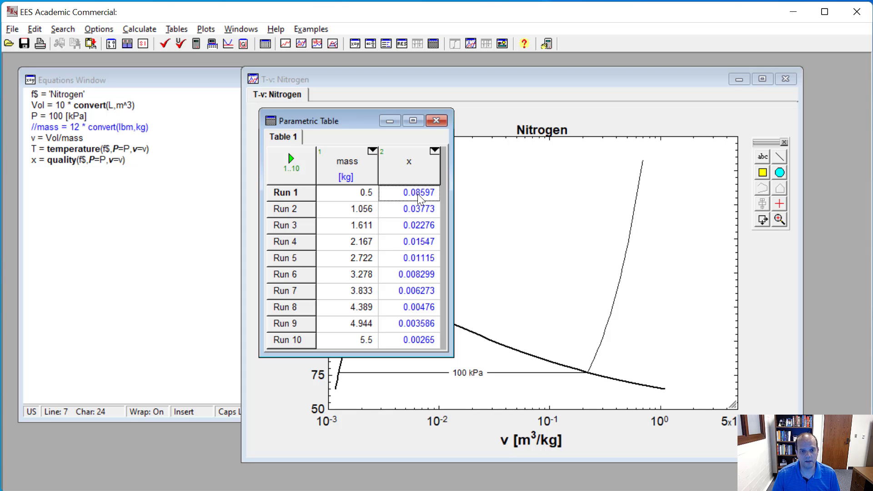
{"action": "key", "text": "Down"}
{"action": "key", "text": "Down"}
{"action": "key", "text": "Down"}
{"action": "key", "text": "Down"}
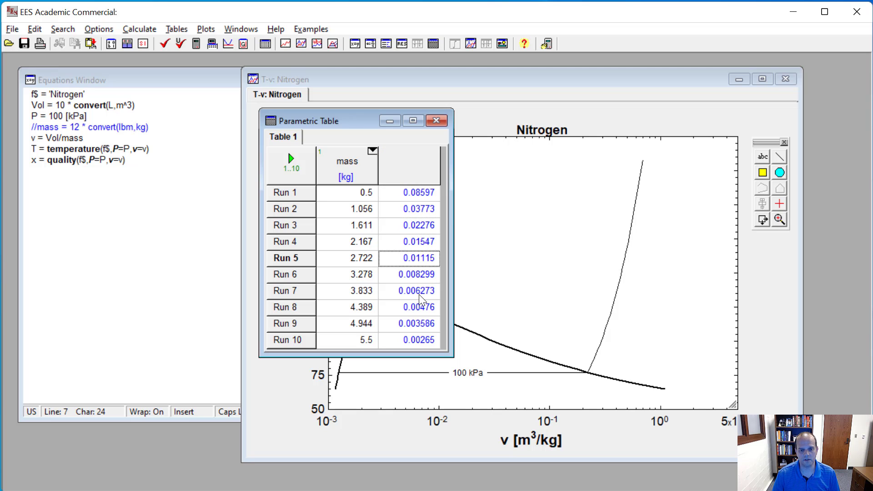
{"action": "key", "text": "Down"}
{"action": "key", "text": "Down"}
{"action": "key", "text": "Down"}
{"action": "key", "text": "Down"}
{"action": "key", "text": "Down"}
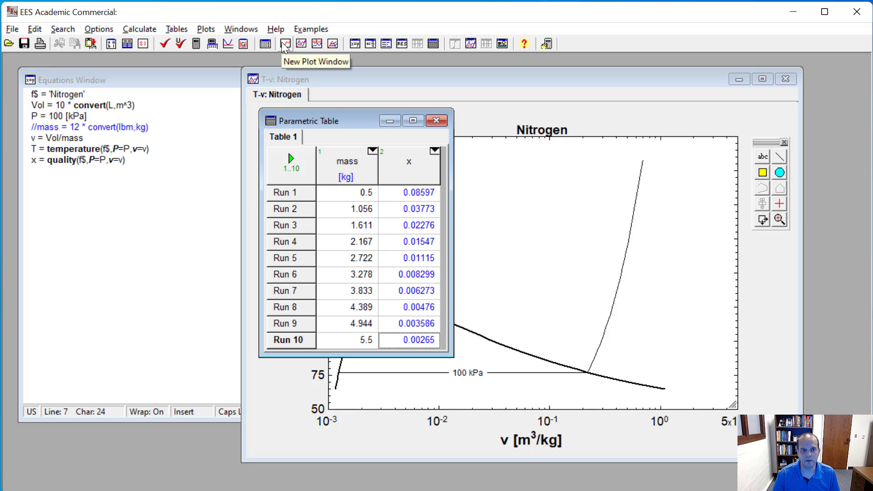
- Set up a new X-Y plot from Table 1 with mass on the X-axis and x on the Y-axis, keeping the X-axis linear
{"action": "left_click", "coordinate": [209, 30]}
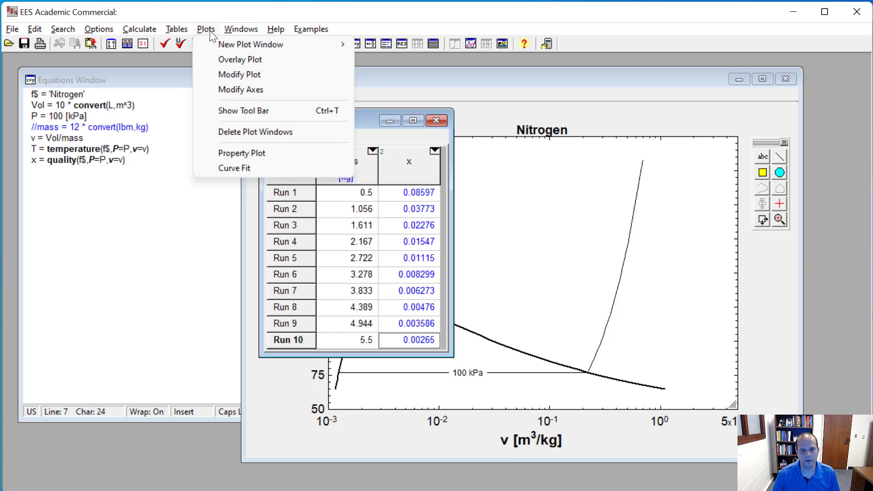
{"action": "mouse_move", "coordinate": [222, 44]}
{"action": "left_click", "coordinate": [377, 44]}
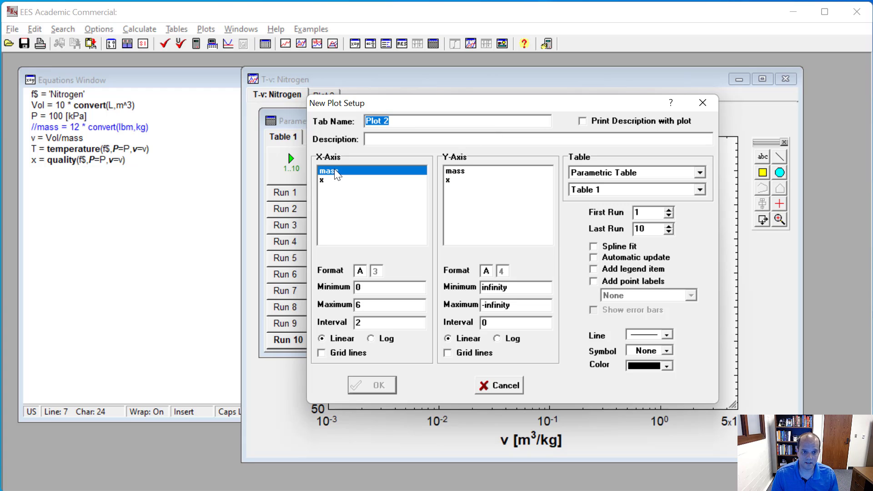
{"action": "left_click", "coordinate": [451, 181]}
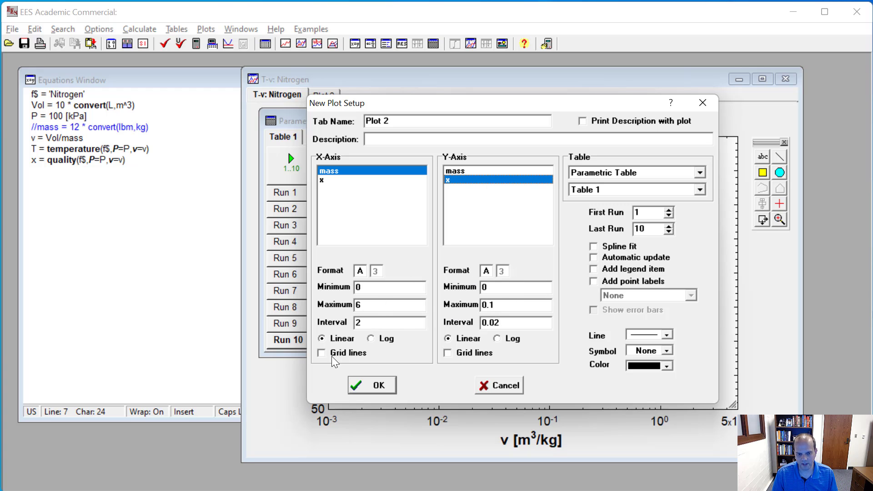
{"action": "left_click", "coordinate": [370, 338]}
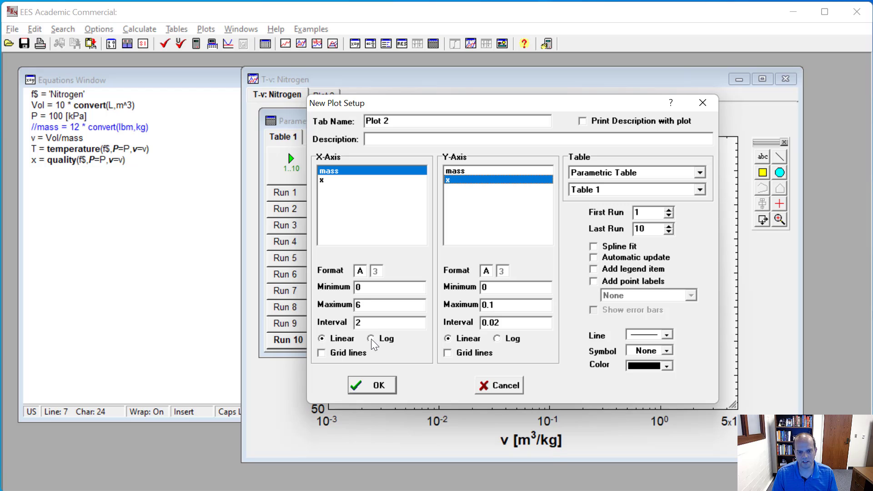
{"action": "left_click", "coordinate": [338, 338]}
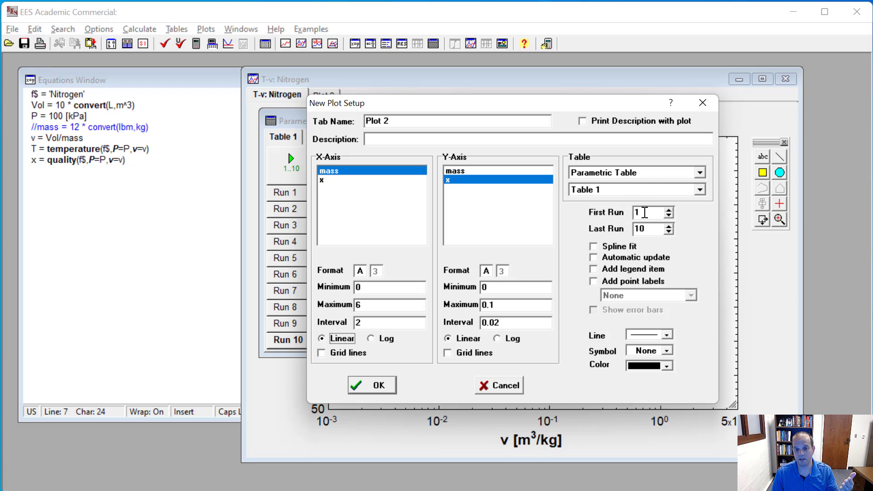
- Try ending the plotted range at run 9, and restore the last run to 10
{"action": "left_click", "coordinate": [669, 232]}
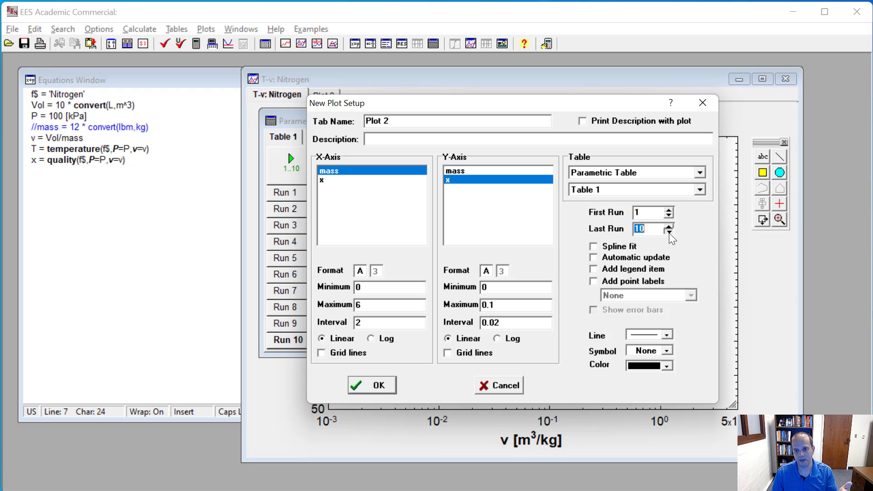
{"action": "left_click", "coordinate": [670, 232]}
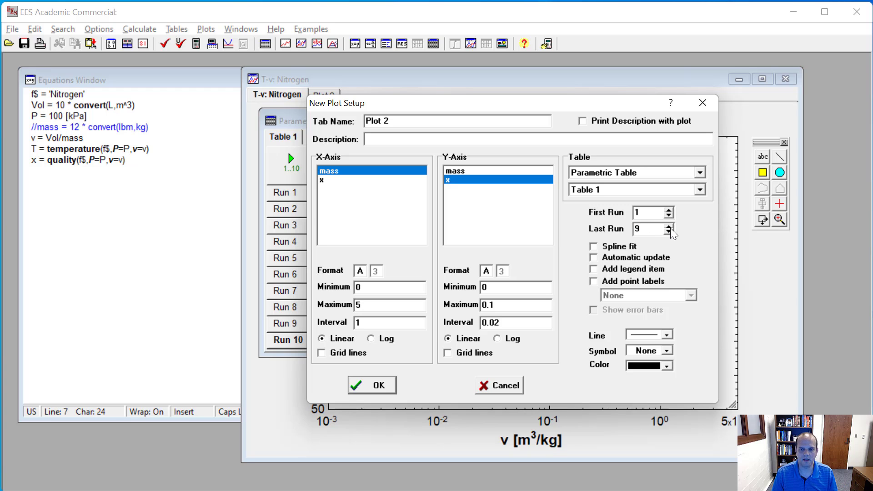
{"action": "left_click", "coordinate": [669, 226]}
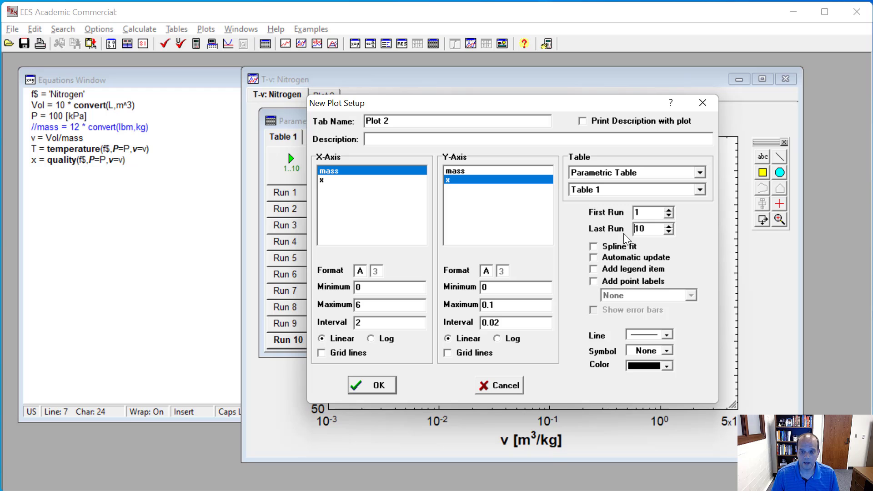
- Create the plot with a legend item and square symbols, and move the legend to the plot area's upper-right corner
{"action": "left_click", "coordinate": [594, 257]}
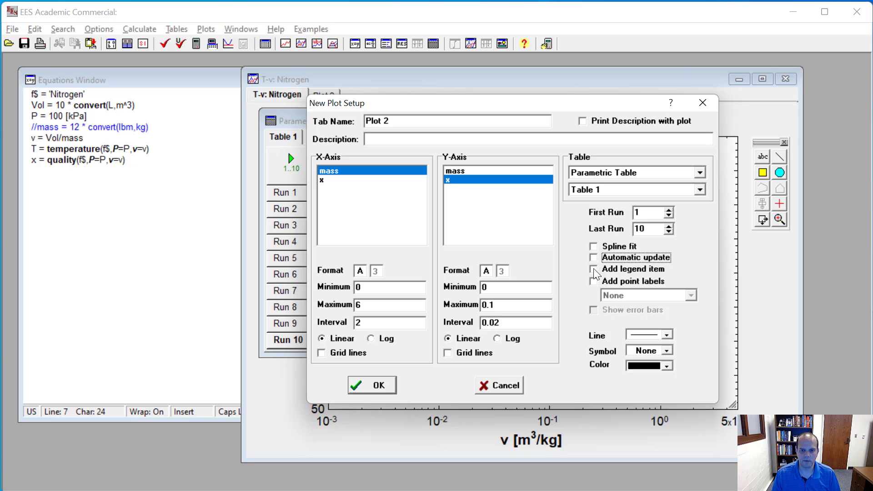
{"action": "left_click", "coordinate": [593, 269]}
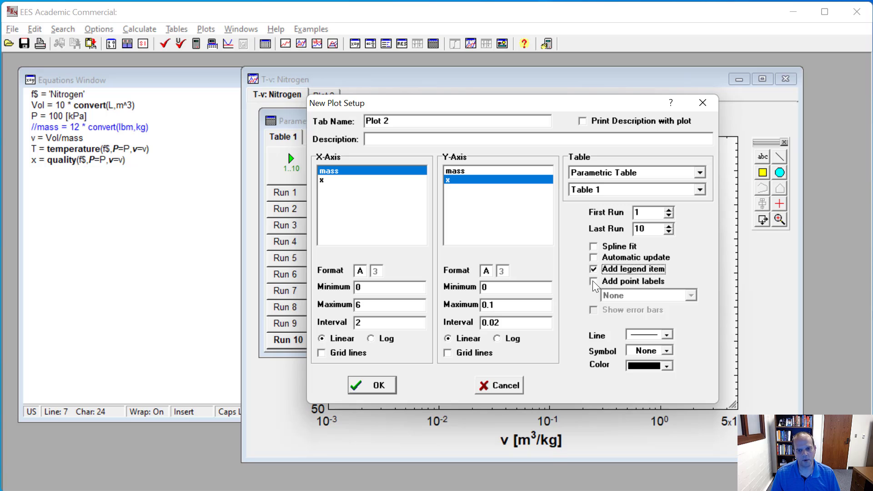
{"action": "left_click", "coordinate": [651, 350]}
{"action": "left_click", "coordinate": [645, 378]}
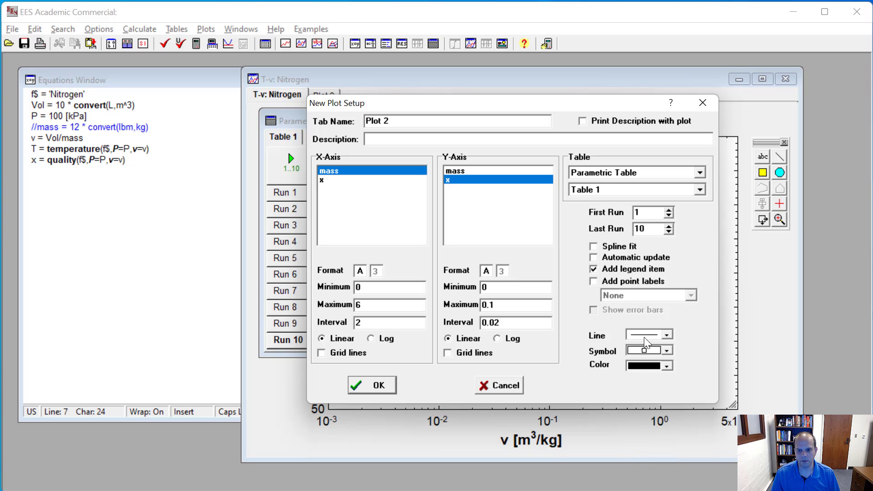
{"action": "left_click", "coordinate": [376, 387]}
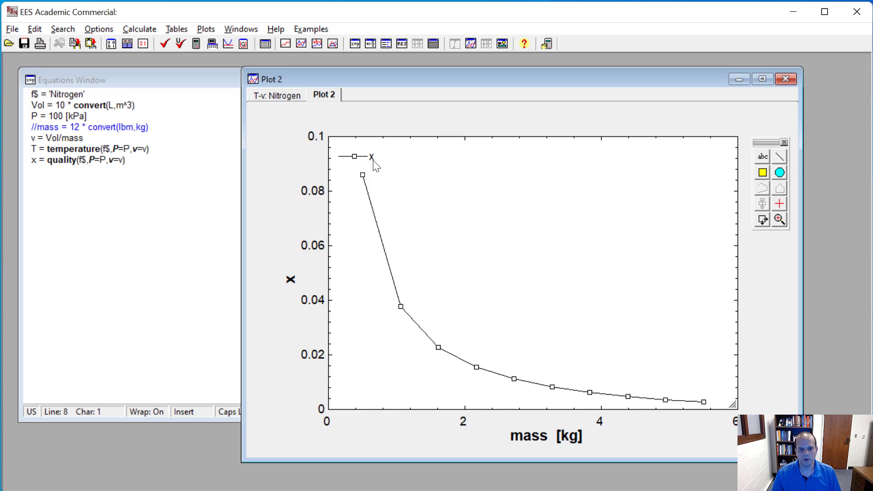
{"action": "left_click_drag", "start_coordinate": [373, 160], "coordinate": [711, 159]}
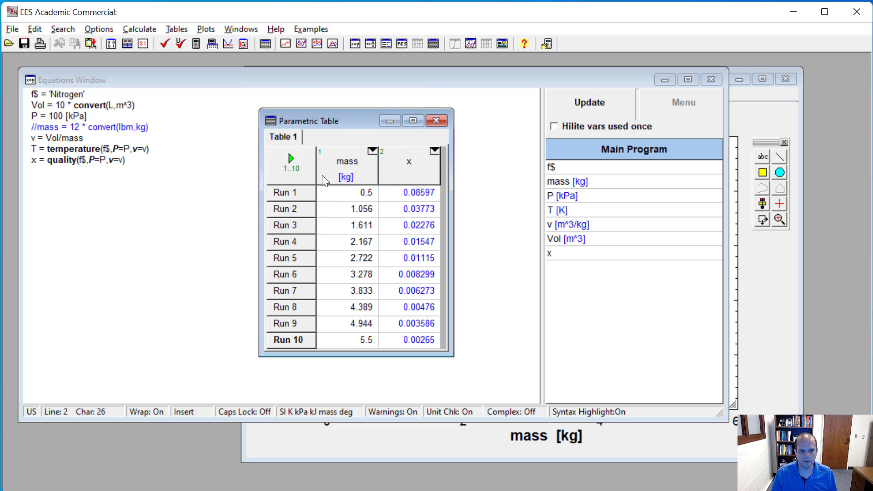
- Insert 10 runs after run 2 in the parametric table
{"action": "right_click", "coordinate": [298, 205]}
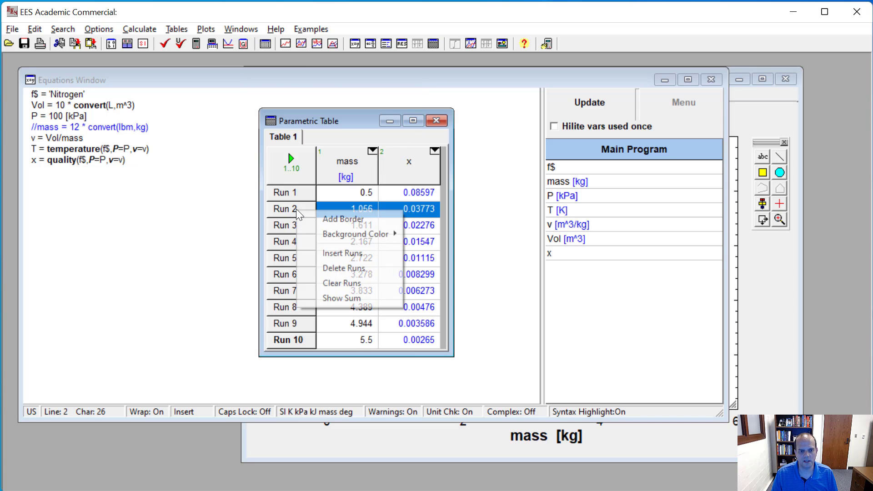
{"action": "left_click", "coordinate": [327, 255]}
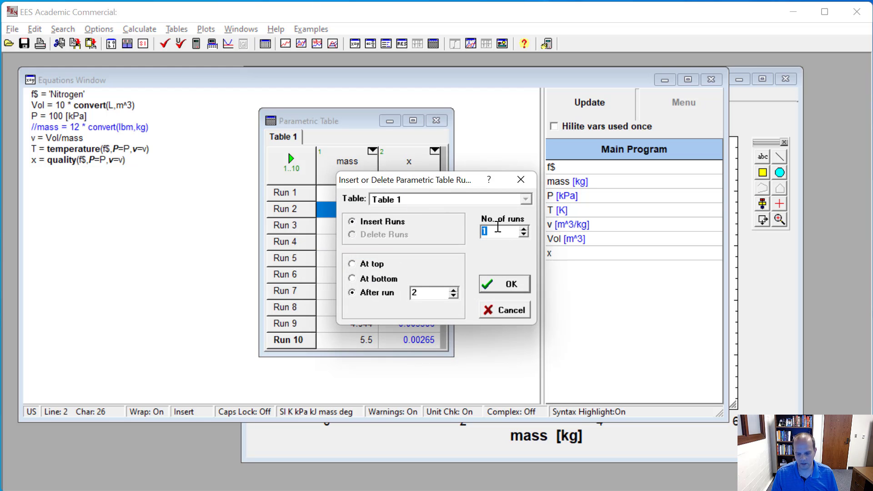
{"action": "type", "text": "10"}
{"action": "left_click", "coordinate": [505, 284]}
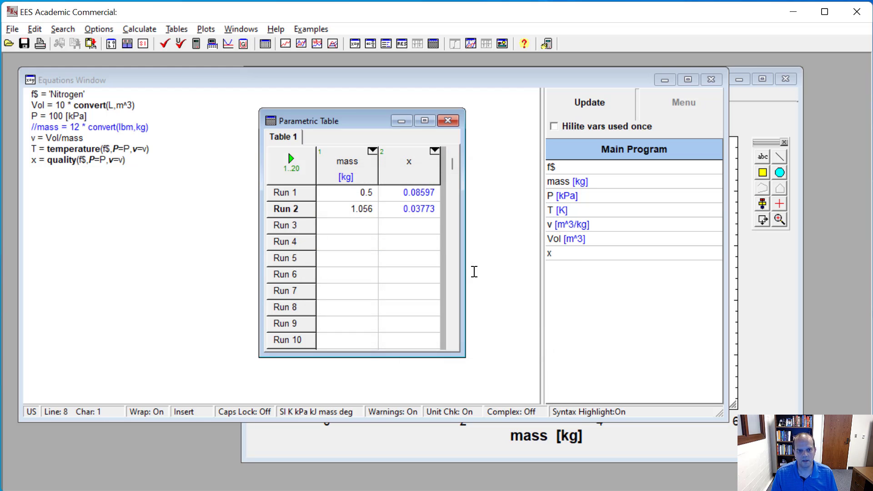
- Refill the mass column linearly from 0.5 to 5.5 kg across all 20 runs and solve the table
{"action": "left_click", "coordinate": [363, 177]}
{"action": "right_click", "coordinate": [359, 172]}
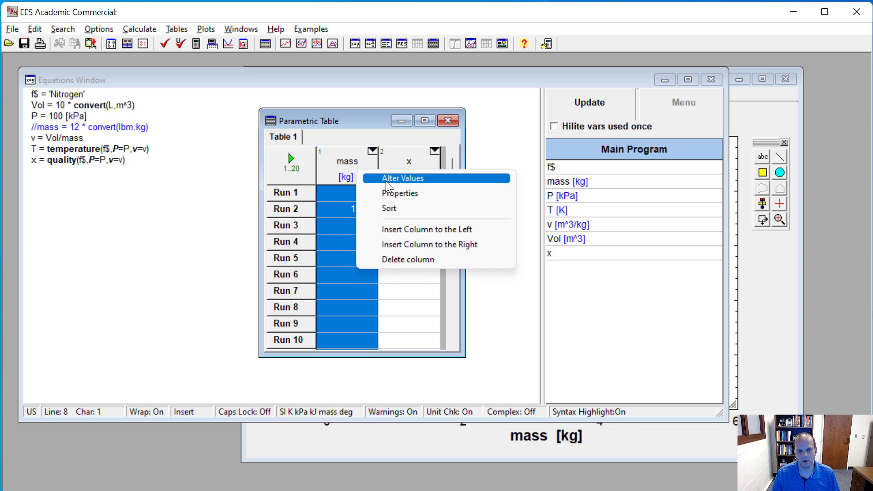
{"action": "left_click", "coordinate": [400, 177]}
{"action": "left_click", "coordinate": [349, 320]}
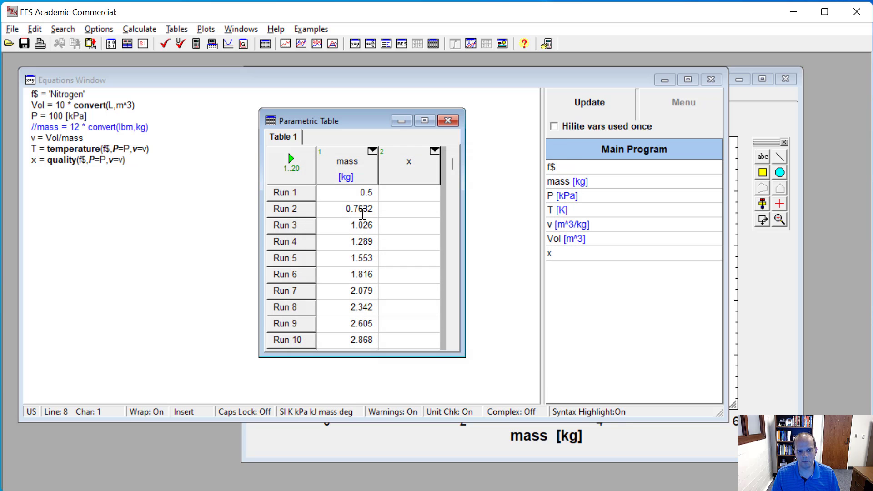
{"action": "left_click", "coordinate": [291, 159]}
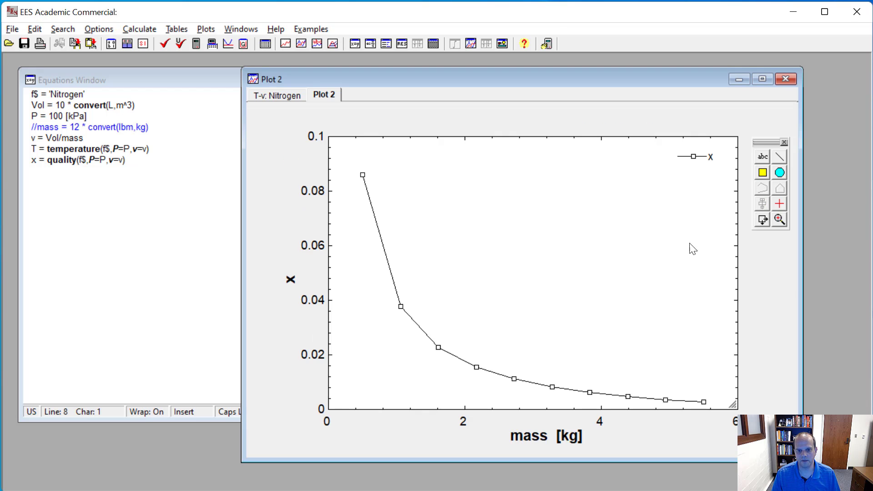
- Plot x against mass for runs 1 to 20 with a legend item and square symbols, and move the legend to the plot's upper-right area
{"action": "left_click", "coordinate": [758, 299]}
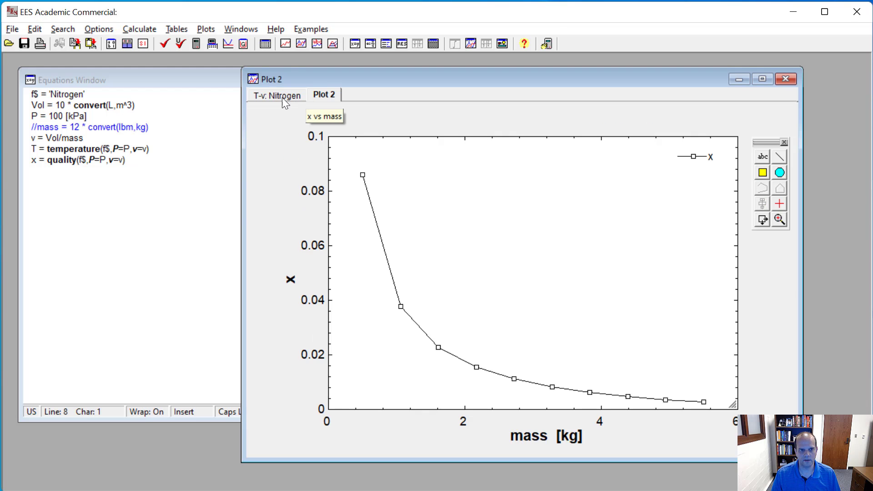
{"action": "left_click", "coordinate": [288, 43]}
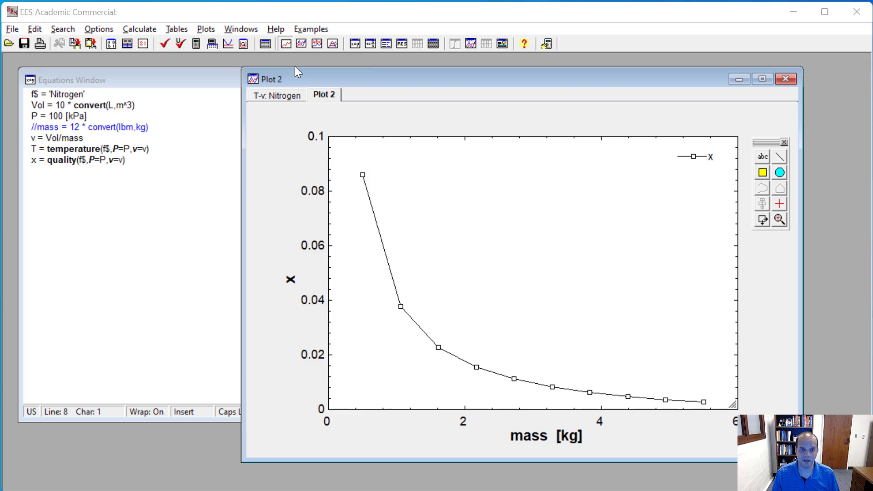
{"action": "left_click", "coordinate": [373, 179]}
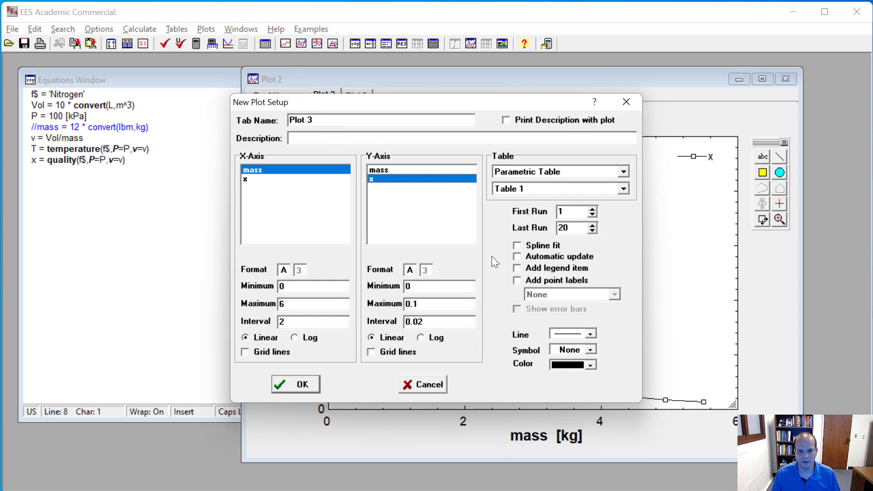
{"action": "left_click", "coordinate": [519, 268]}
{"action": "left_click", "coordinate": [574, 349]}
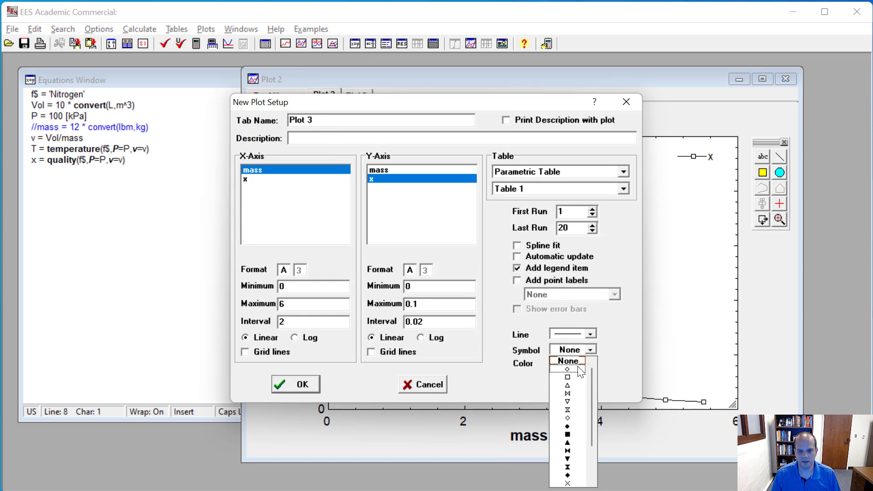
{"action": "left_click", "coordinate": [572, 370]}
{"action": "left_click", "coordinate": [304, 385]}
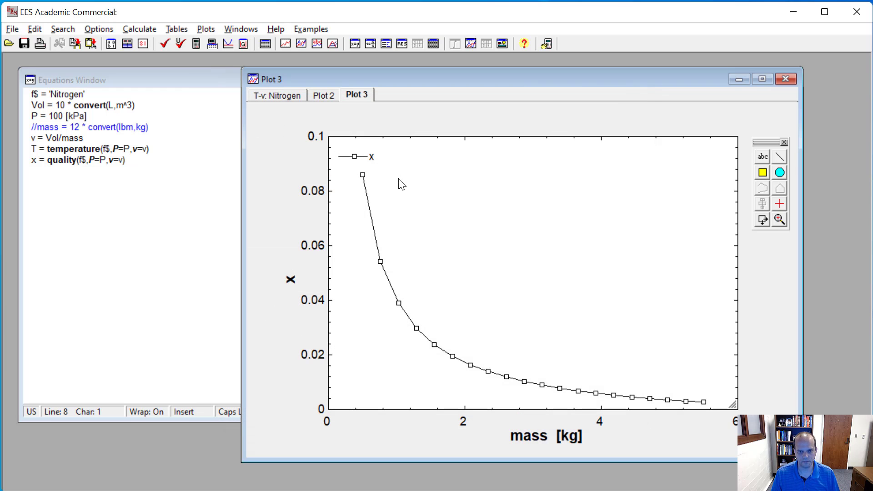
{"action": "left_click_drag", "start_coordinate": [375, 157], "coordinate": [709, 170]}
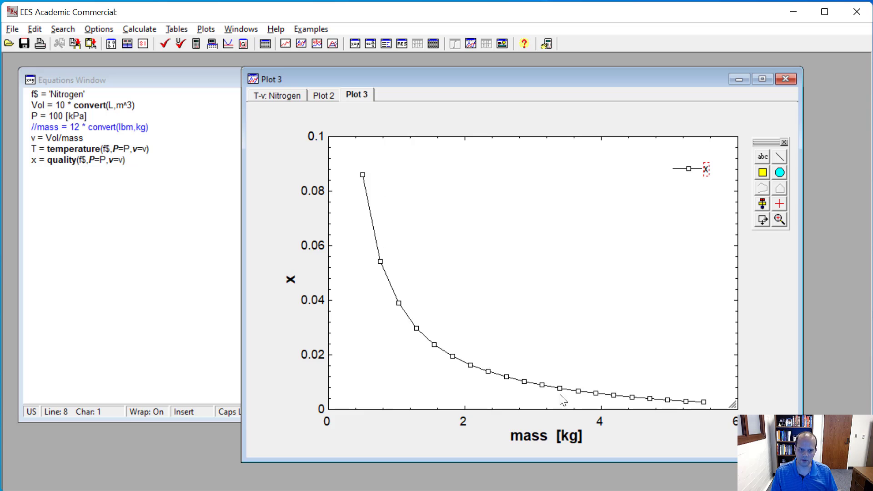
- Compare Plot 2 with Plot 3, and delete Plot 2
{"action": "left_click", "coordinate": [333, 97]}
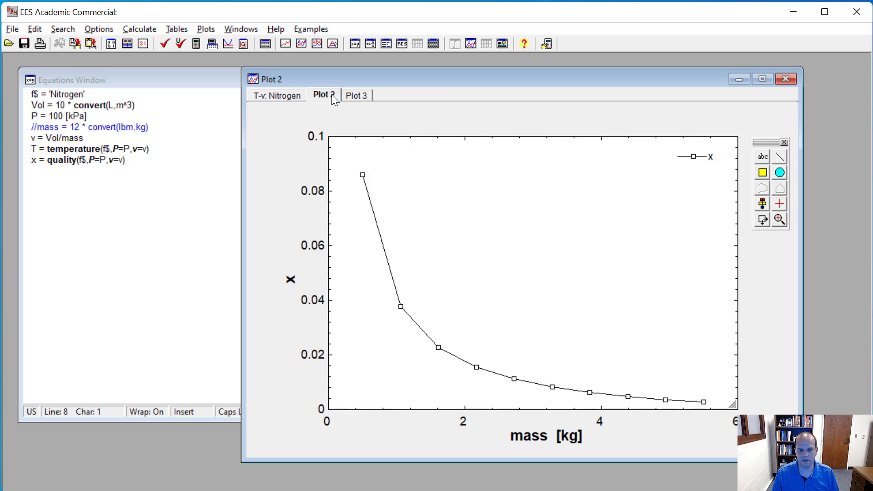
{"action": "left_click", "coordinate": [353, 96]}
{"action": "double_click", "coordinate": [331, 95]}
{"action": "left_click", "coordinate": [409, 301]}
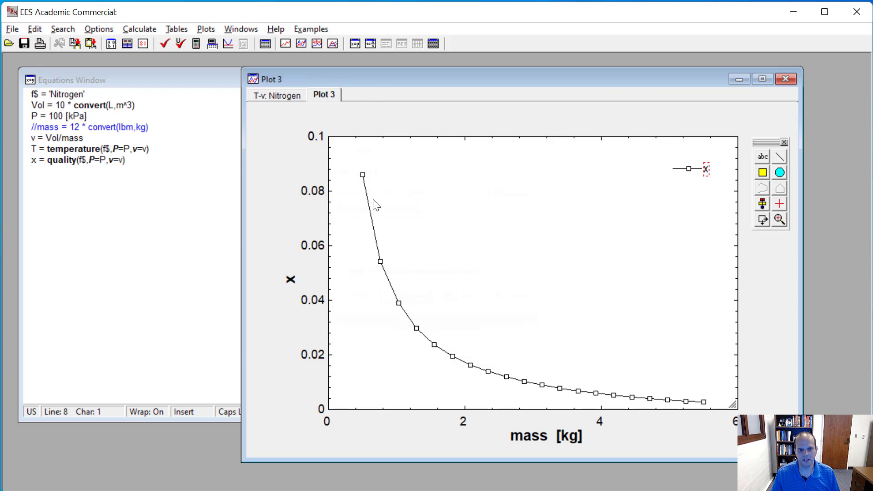
- Review Plot 3's title, description and print-description settings, leaving description printing off
{"action": "double_click", "coordinate": [332, 96]}
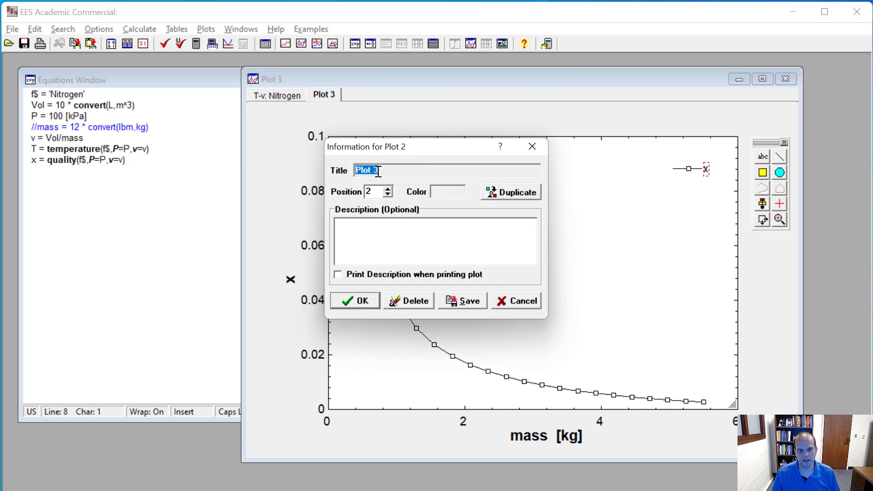
{"action": "left_click", "coordinate": [364, 227]}
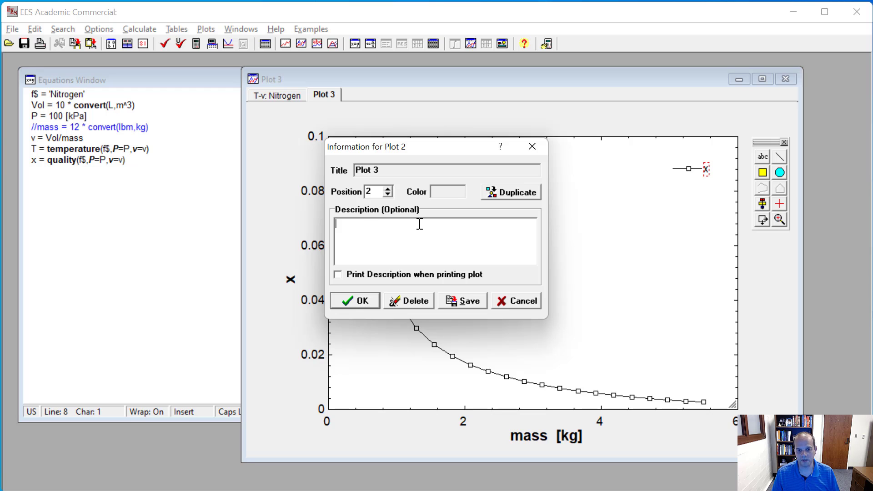
{"action": "left_click", "coordinate": [339, 275]}
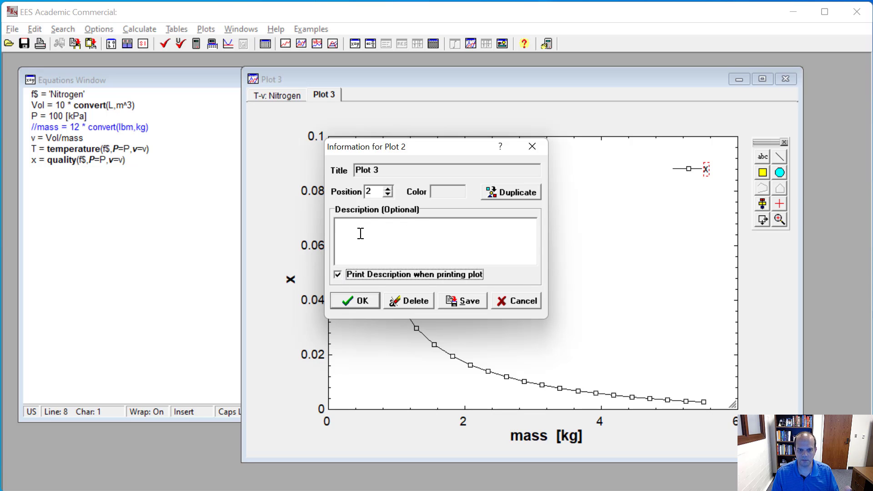
{"action": "left_click", "coordinate": [339, 274]}
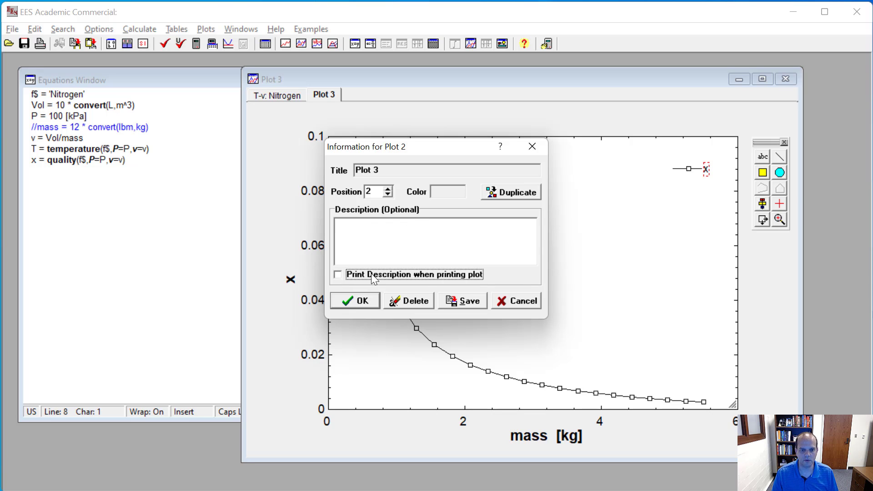
{"action": "left_click", "coordinate": [375, 302]}
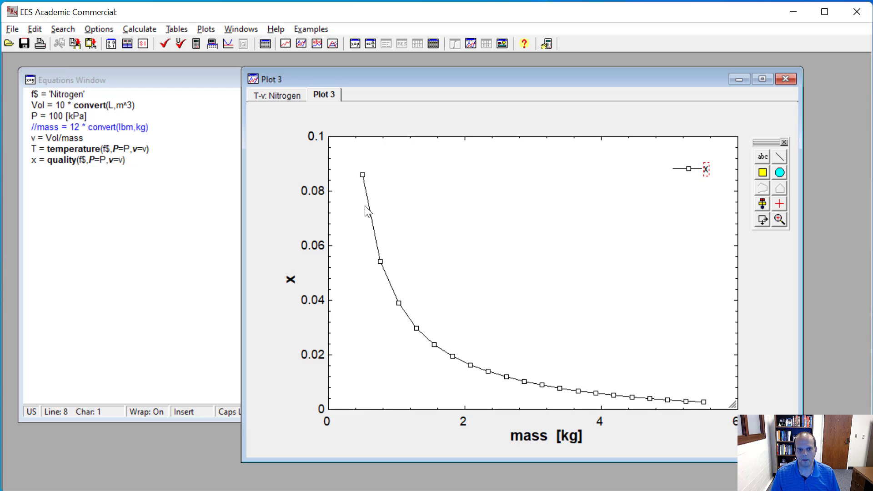
- Set P to 200 kPa in the equations and solve the parametric table for all 20 runs
{"action": "left_click", "coordinate": [54, 116]}
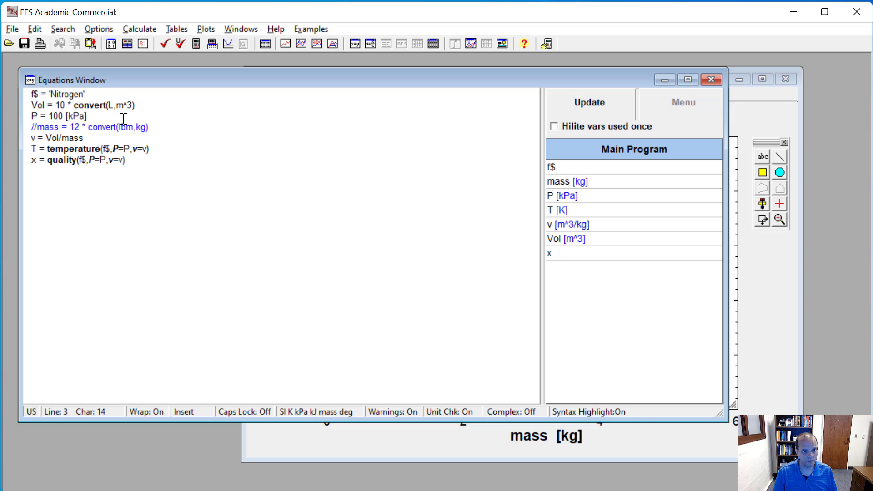
{"action": "key", "text": "BackSpace"}
{"action": "type", "text": "2"}
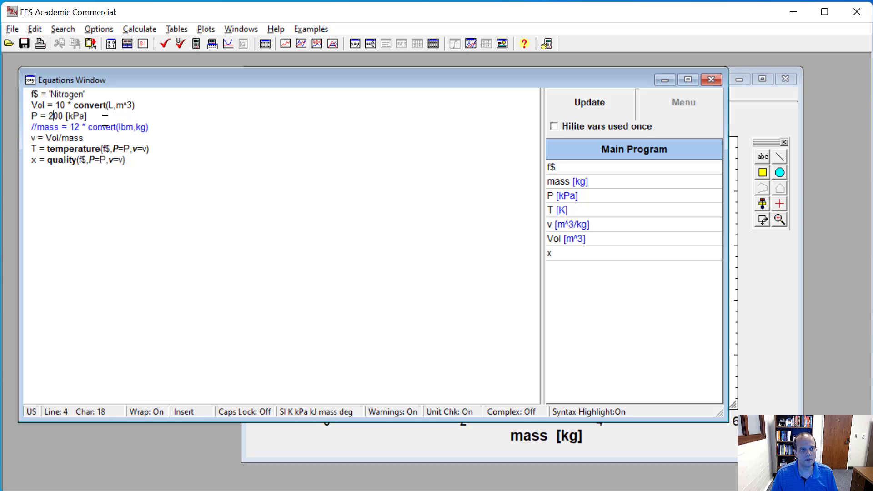
{"action": "key", "text": "ctrl+Tab"}
{"action": "key", "text": "ctrl+Tab"}
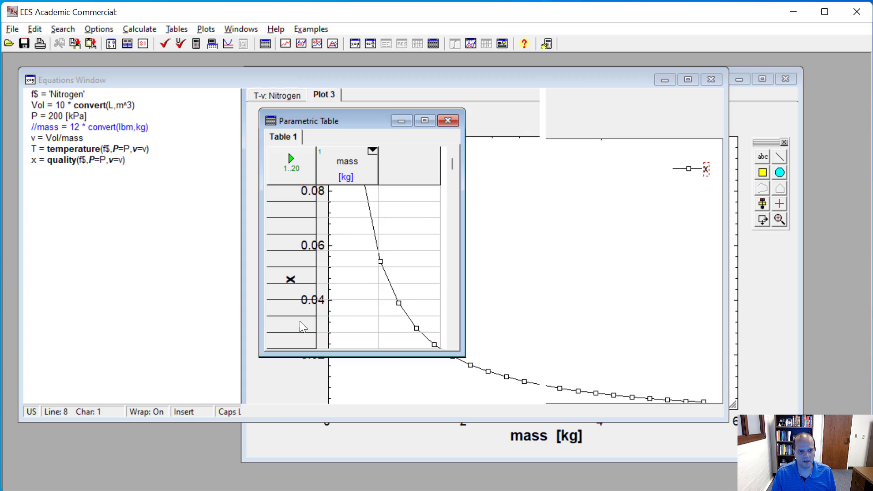
{"action": "left_click", "coordinate": [290, 158]}
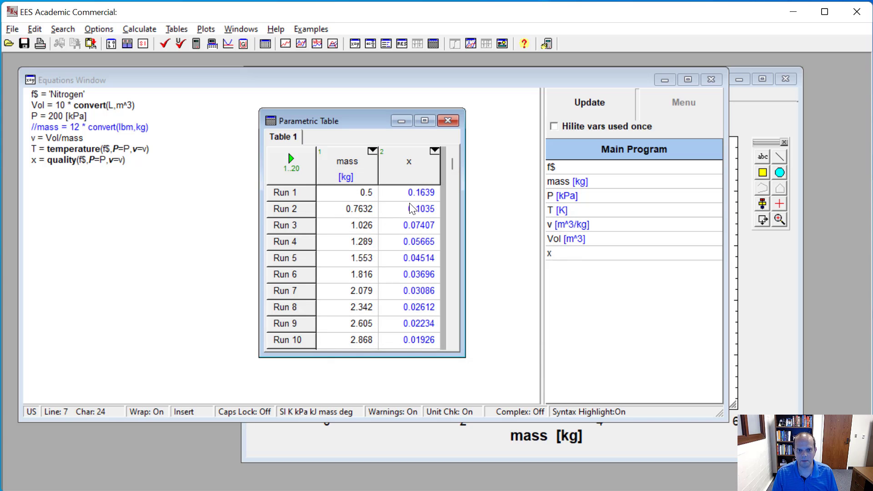
- Overlay x against mass for runs 1 to 20 on Plot 3 with a legend item, and place its legend beneath the existing one
{"action": "left_click", "coordinate": [740, 272]}
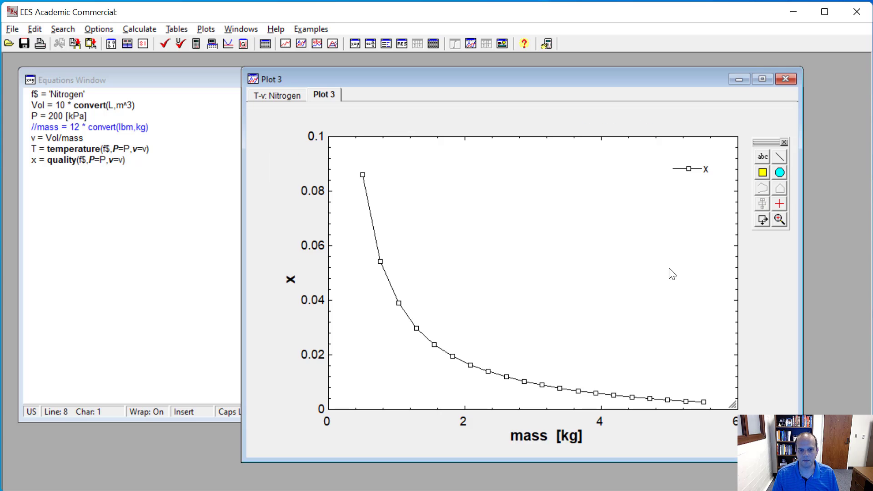
{"action": "left_click", "coordinate": [299, 43]}
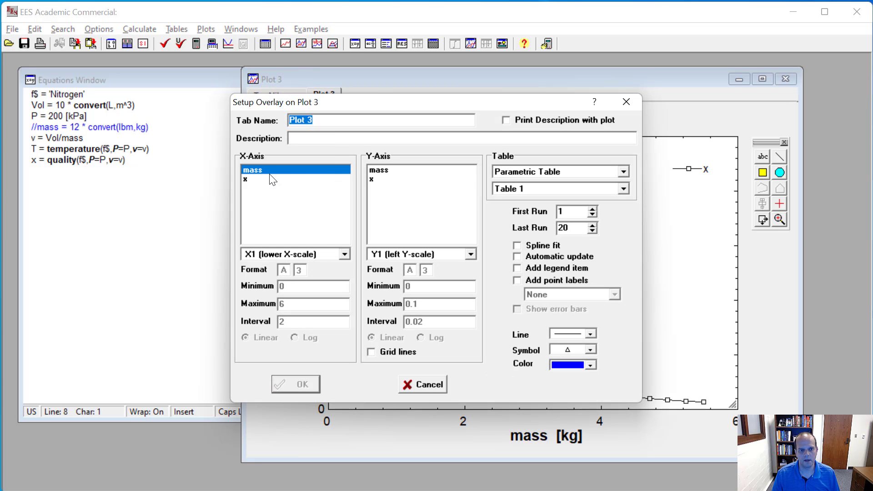
{"action": "left_click", "coordinate": [372, 179]}
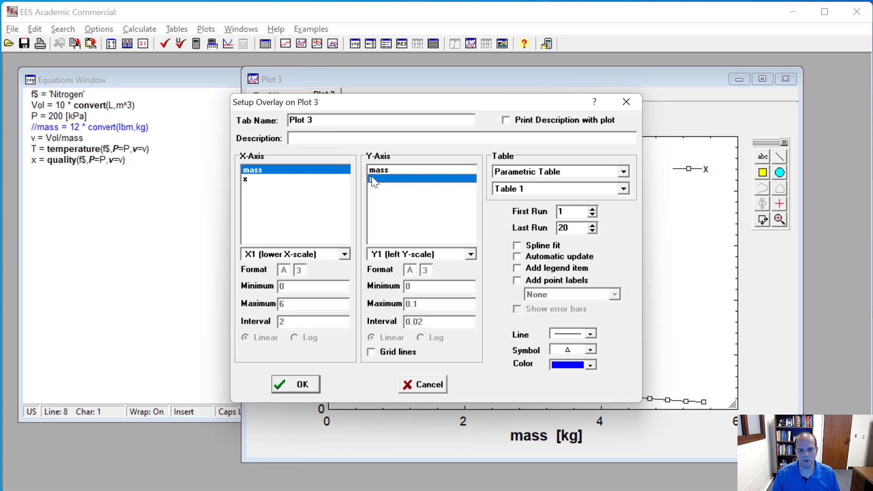
{"action": "left_click", "coordinate": [531, 268]}
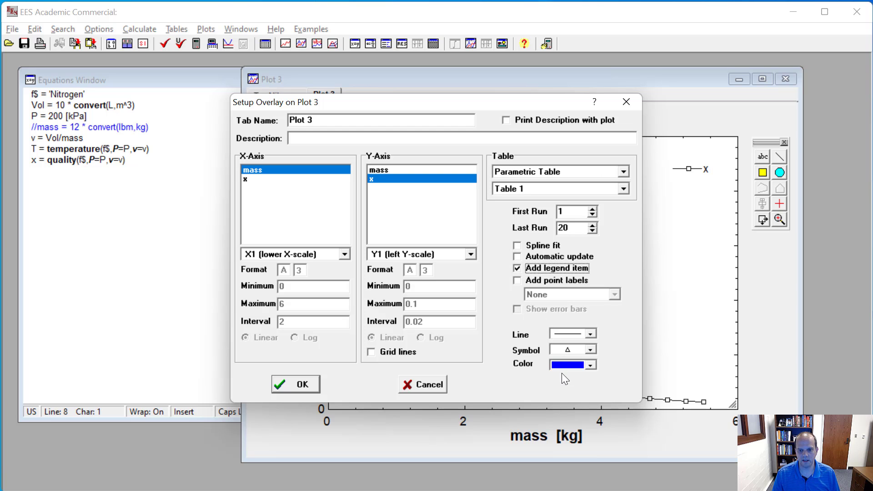
{"action": "left_click", "coordinate": [302, 385]}
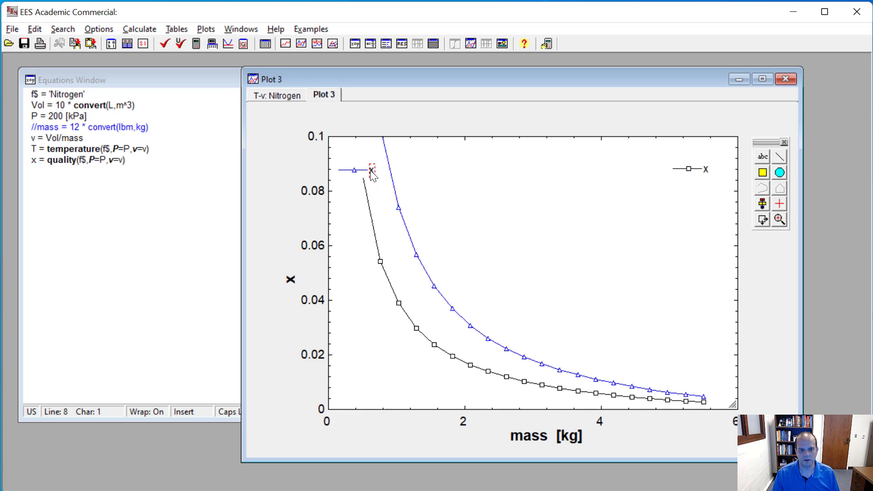
{"action": "left_click_drag", "start_coordinate": [373, 175], "coordinate": [705, 186]}
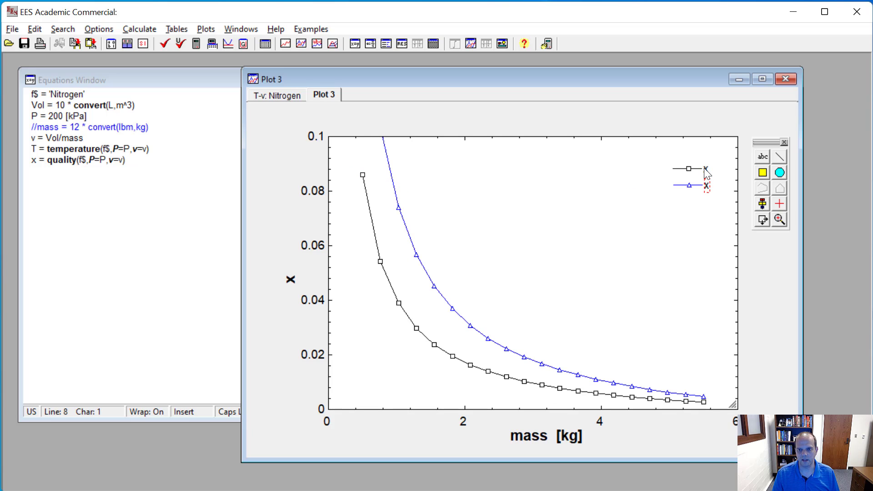
- Change the black square-symbol legend text to "P = 100 kPa" and shift it so it fits inside the plot area
{"action": "double_click", "coordinate": [705, 170]}
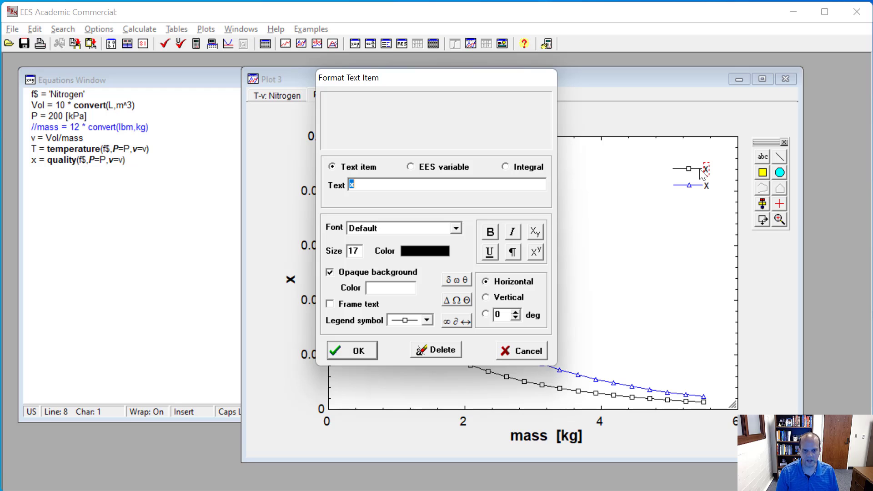
{"action": "type", "text": "P"}
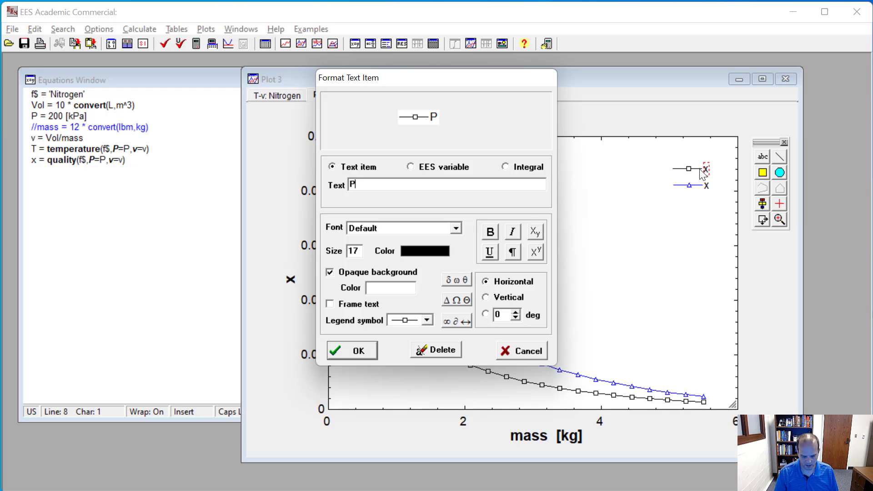
{"action": "type", "text": " = 100 kPA"}
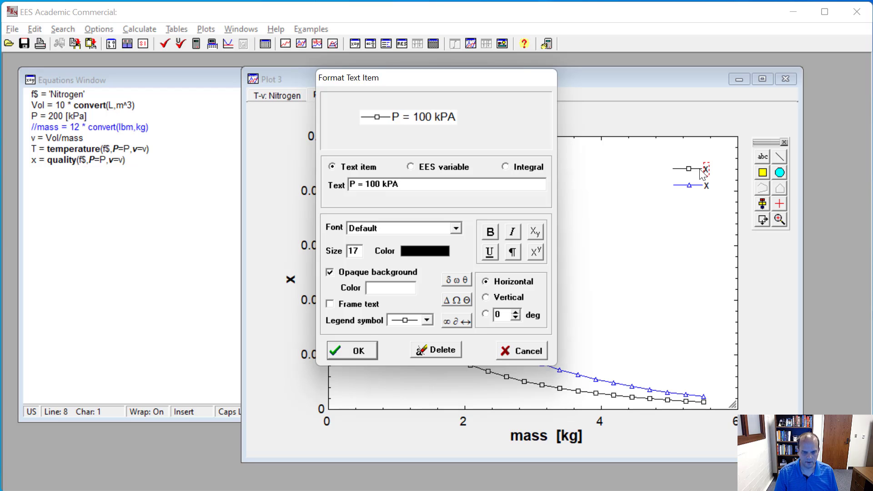
{"action": "key", "text": "BackSpace"}
{"action": "type", "text": "a"}
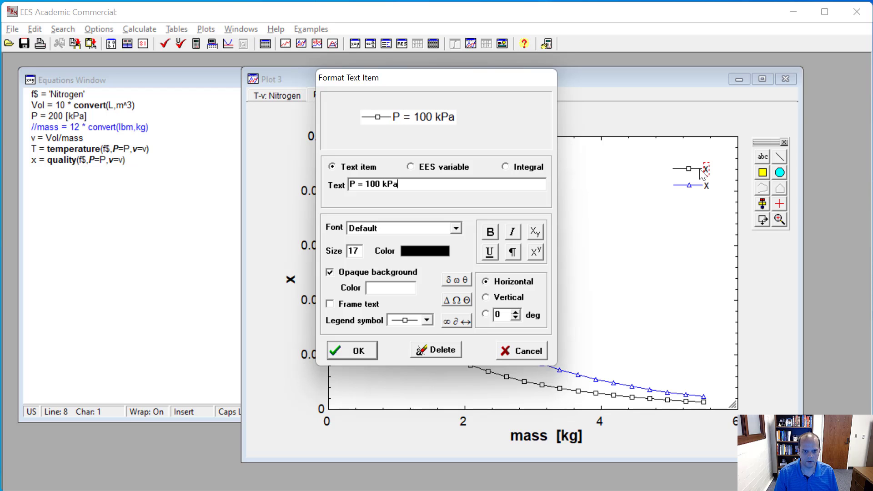
{"action": "left_click", "coordinate": [362, 347]}
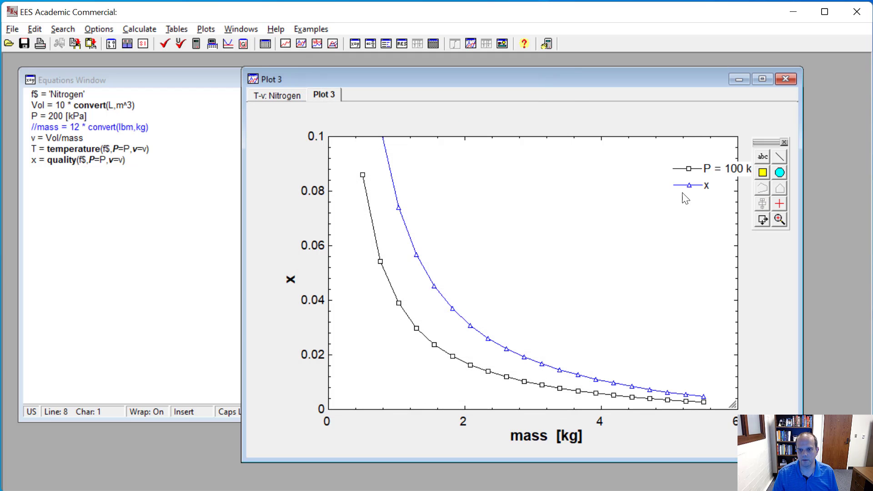
{"action": "left_click", "coordinate": [705, 169]}
{"action": "left_click_drag", "start_coordinate": [676, 170], "coordinate": [621, 168]}
- Change the blue triangle legend text to "P = 200 kPa" and align it beneath the 100 kPa legend
{"action": "double_click", "coordinate": [707, 186]}
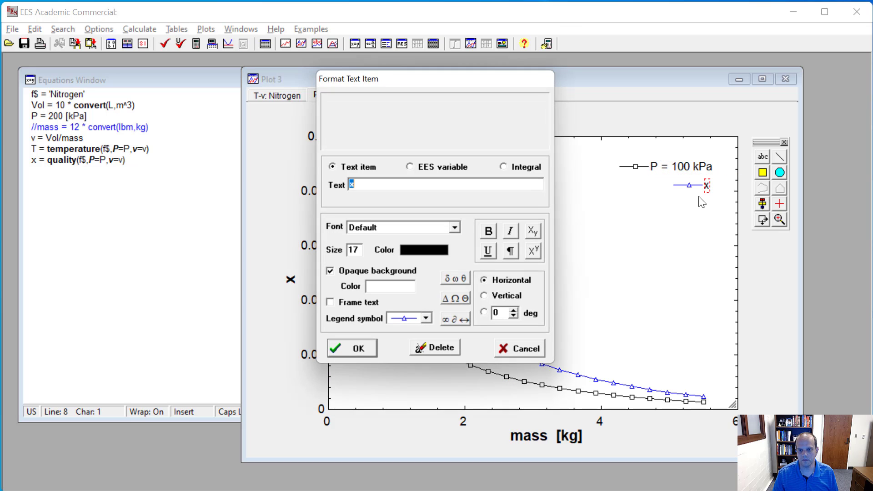
{"action": "type", "text": "P = "}
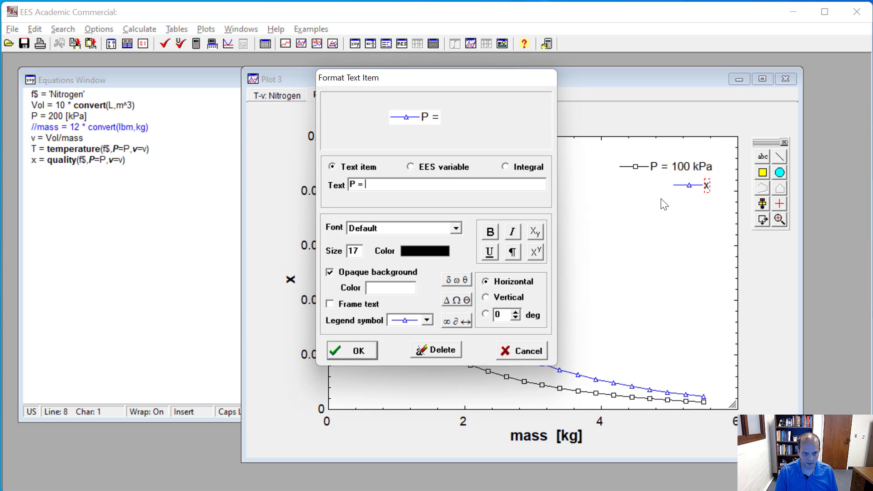
{"action": "type", "text": "200 kPa"}
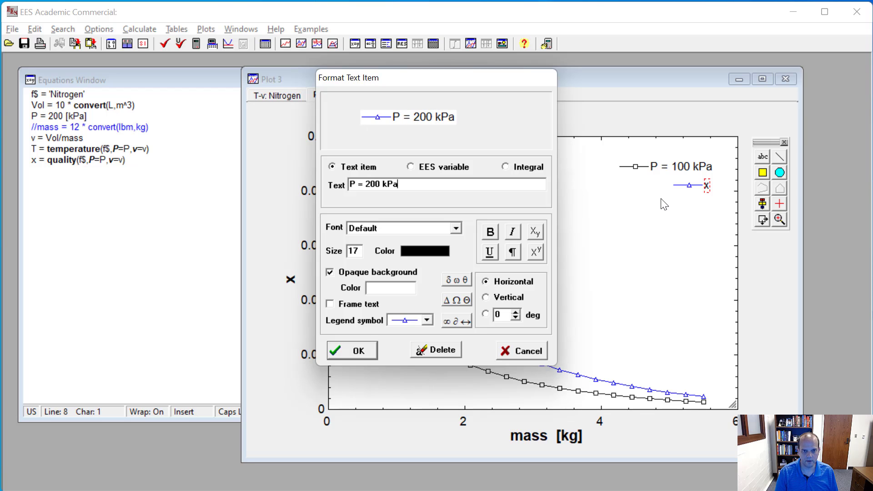
{"action": "key", "text": "Return"}
{"action": "left_click", "coordinate": [702, 191]}
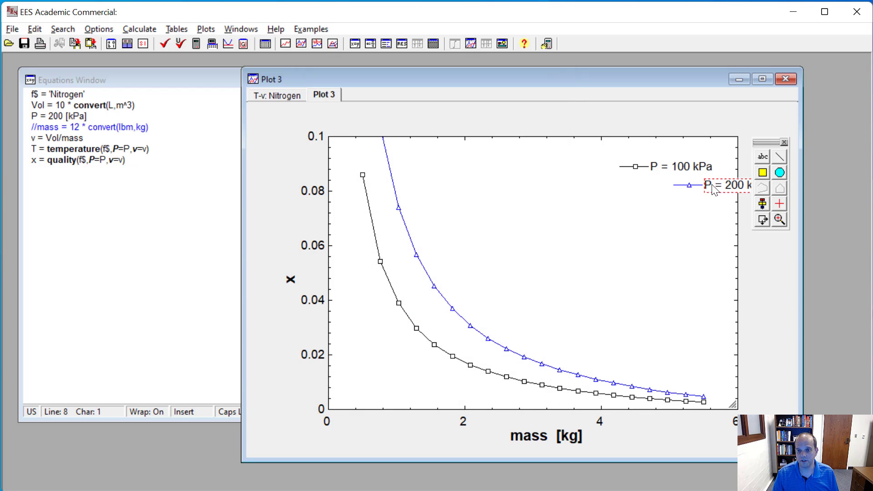
{"action": "mouse_move", "coordinate": [701, 191]}
{"action": "left_mouse_down"}
{"action": "mouse_move", "coordinate": [674, 188]}
{"action": "mouse_move", "coordinate": [699, 189]}
{"action": "left_mouse_up"}
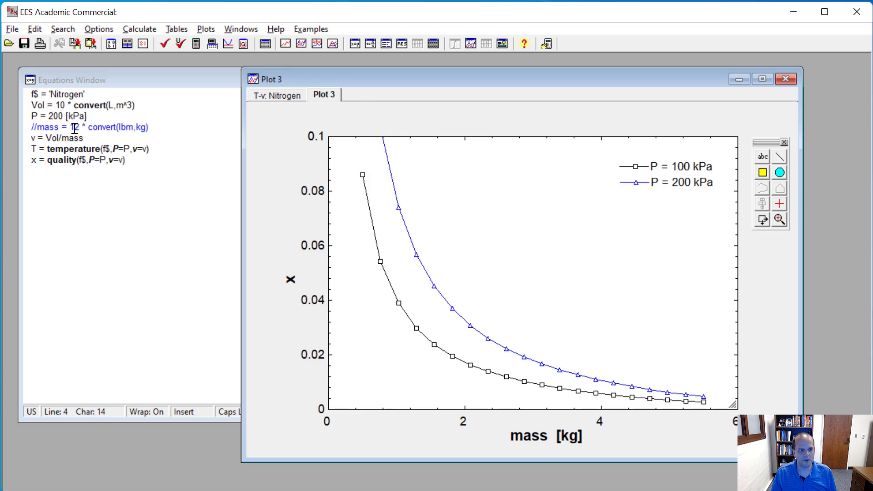
- Uncomment the mass equation and set the mass to 15 lbm, converted to kg
{"action": "left_click", "coordinate": [42, 128]}
{"action": "left_click", "coordinate": [37, 128]}
{"action": "key", "text": "BackSpace"}
{"action": "key", "text": "BackSpace"}
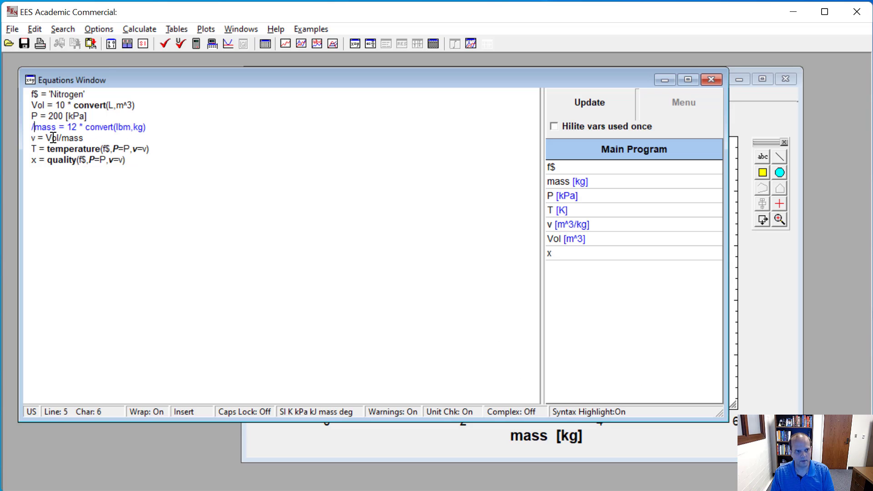
{"action": "left_click", "coordinate": [75, 127]}
{"action": "key", "text": "BackSpace"}
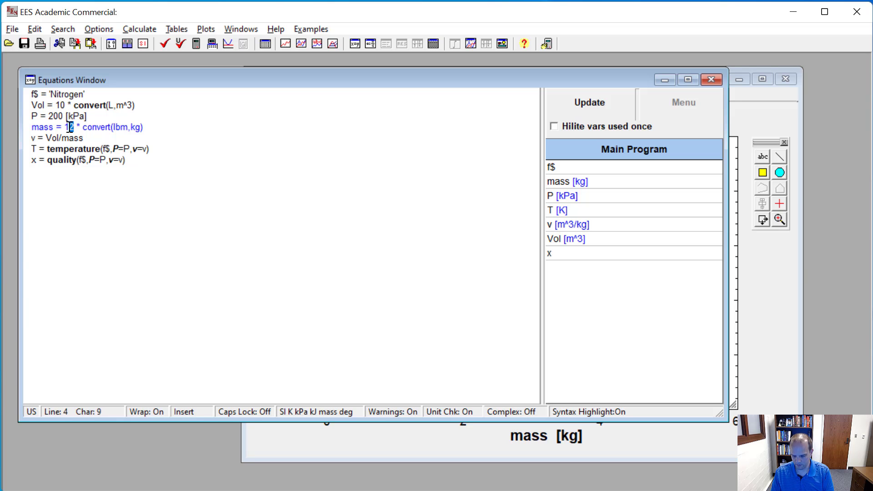
{"action": "type", "text": "5"}
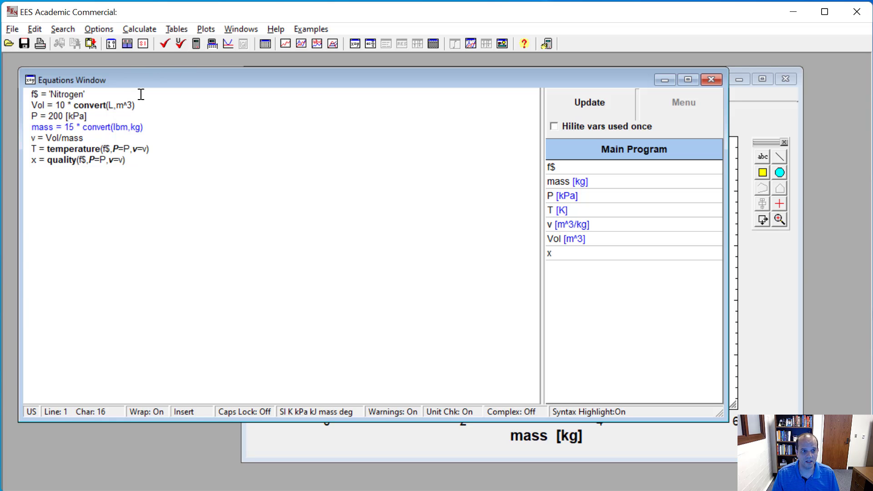
- Set P back to 100 kPa, solve the equations and select the quality result x in the solution
{"action": "left_click", "coordinate": [51, 119]}
{"action": "key", "text": "BackSpace"}
{"action": "type", "text": "1"}
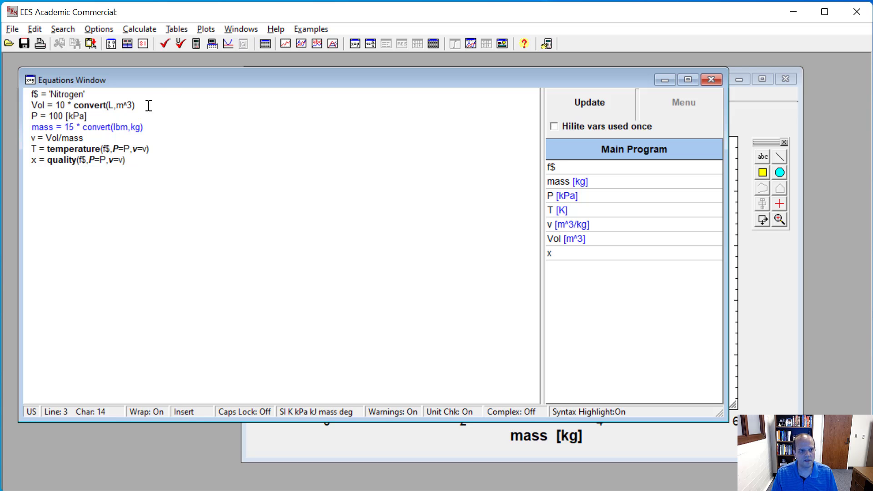
{"action": "left_click", "coordinate": [196, 44]}
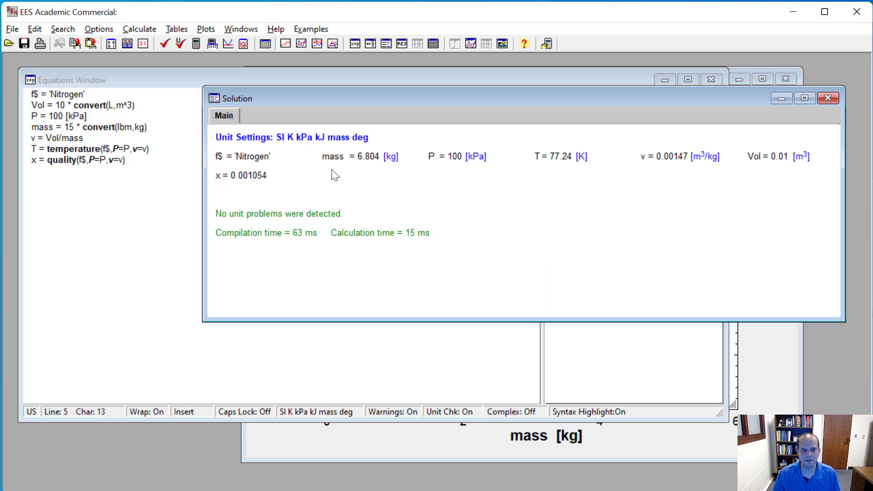
{"action": "left_click", "coordinate": [255, 182]}
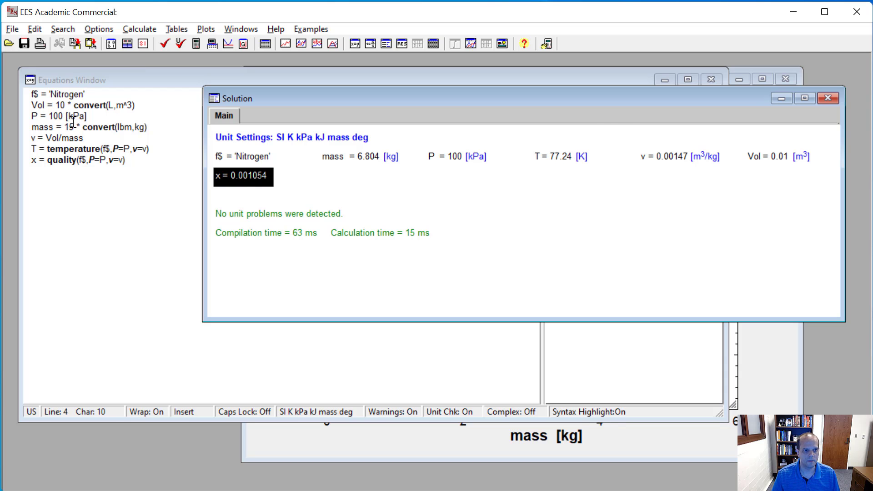
- Set the mass to 20 lbm, solve the equations, dismiss the warning and return to the mass equation
{"action": "left_click_drag", "start_coordinate": [73, 122], "coordinate": [69, 123]}
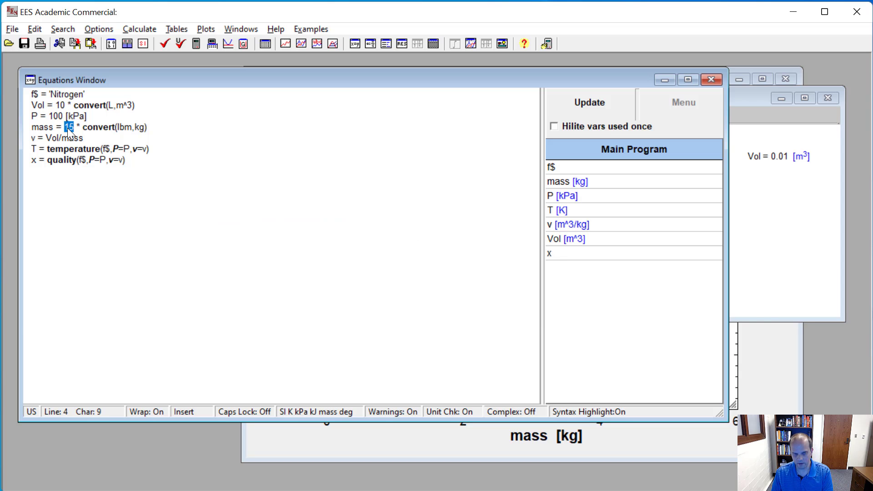
{"action": "type", "text": "20"}
{"action": "left_click", "coordinate": [196, 43]}
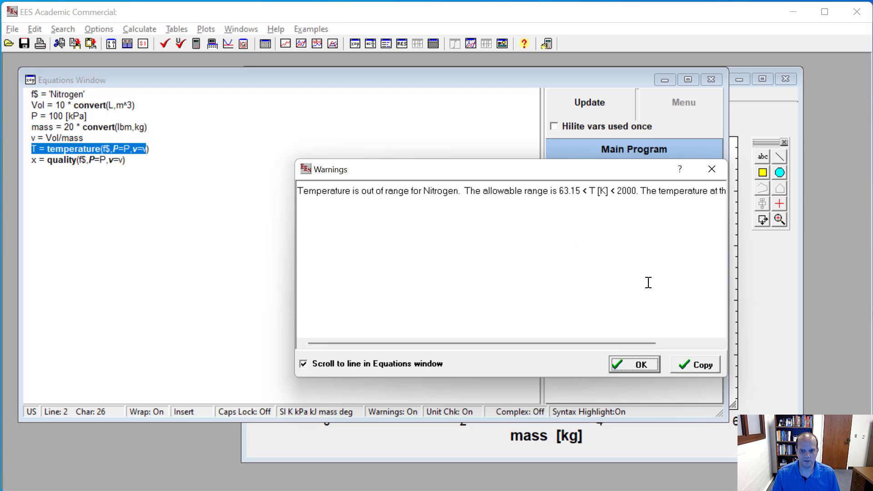
{"action": "left_click", "coordinate": [638, 364]}
{"action": "left_click", "coordinate": [103, 149]}
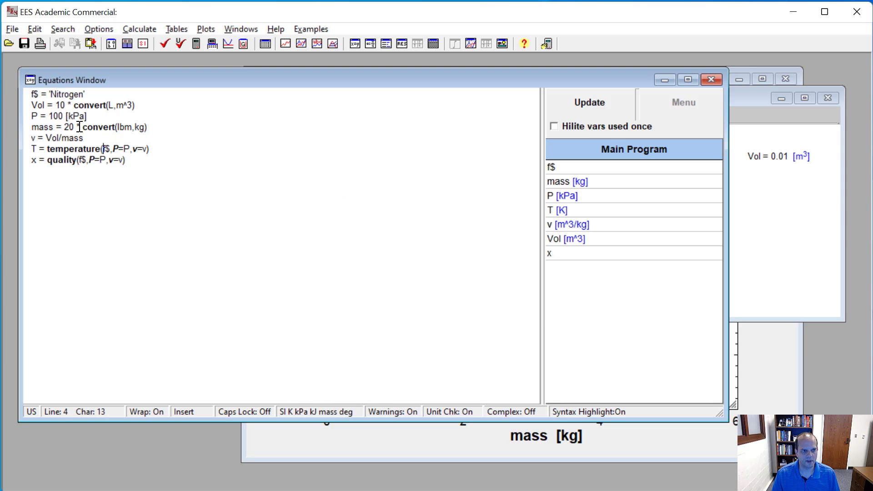
{"action": "left_click", "coordinate": [73, 127]}
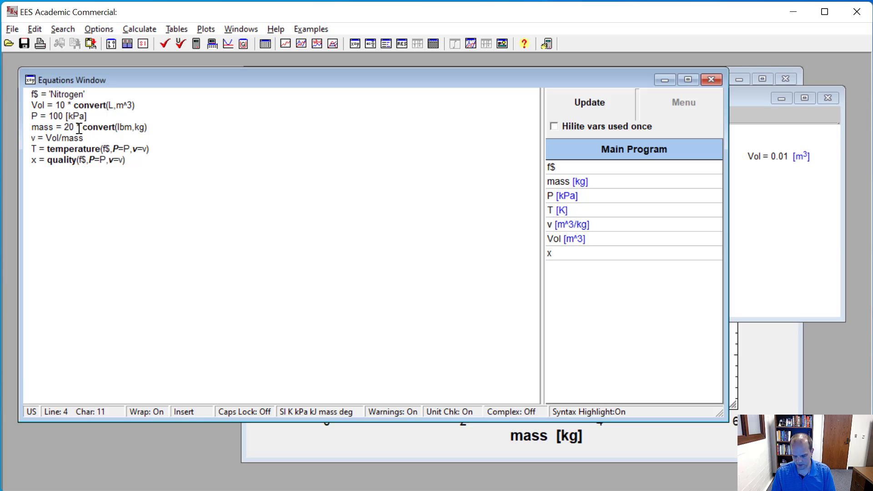
- Set the mass to 18 lbm, solve the equations, select the quality result x and return to the equations
{"action": "key", "text": "BackSpace"}
{"action": "key", "text": "BackSpace"}
{"action": "type", "text": "18"}
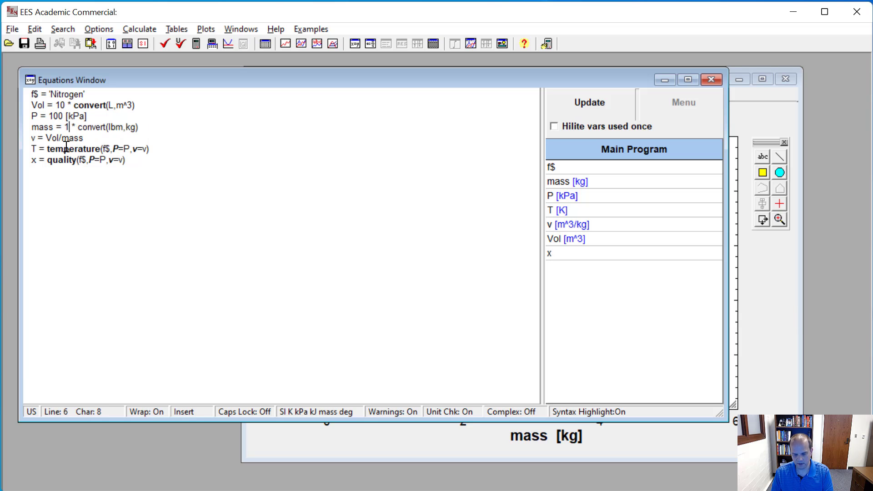
{"action": "left_click", "coordinate": [192, 45]}
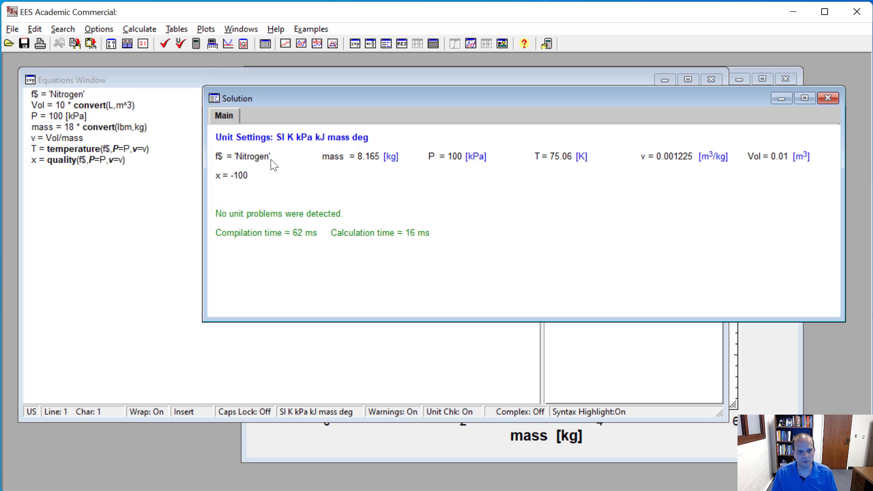
{"action": "left_click", "coordinate": [245, 183]}
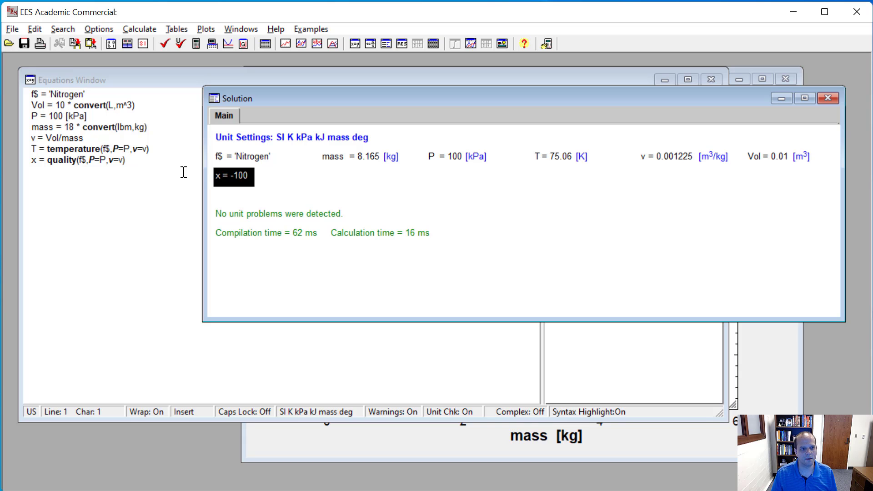
{"action": "left_click", "coordinate": [81, 122]}
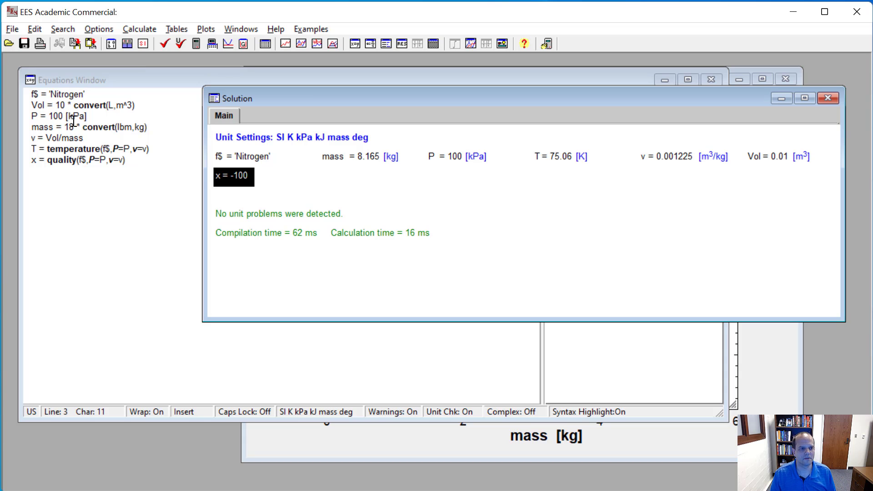
- Bring the Plot 3 window forward and print the equations, solution, parametric tables and plots to a PDF on the Desktop
{"action": "left_click", "coordinate": [354, 448]}
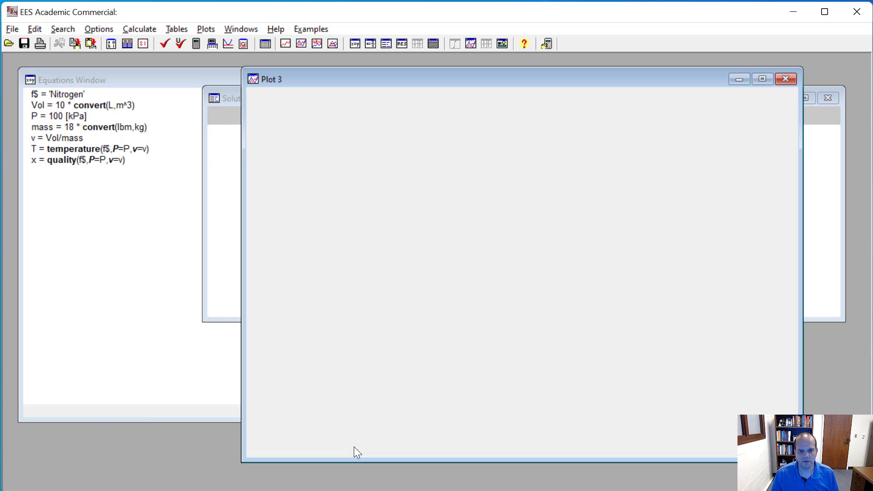
{"action": "mouse_move", "coordinate": [429, 76]}
{"action": "left_mouse_down"}
{"action": "mouse_move", "coordinate": [435, 64]}
{"action": "mouse_move", "coordinate": [438, 72]}
{"action": "left_mouse_up"}
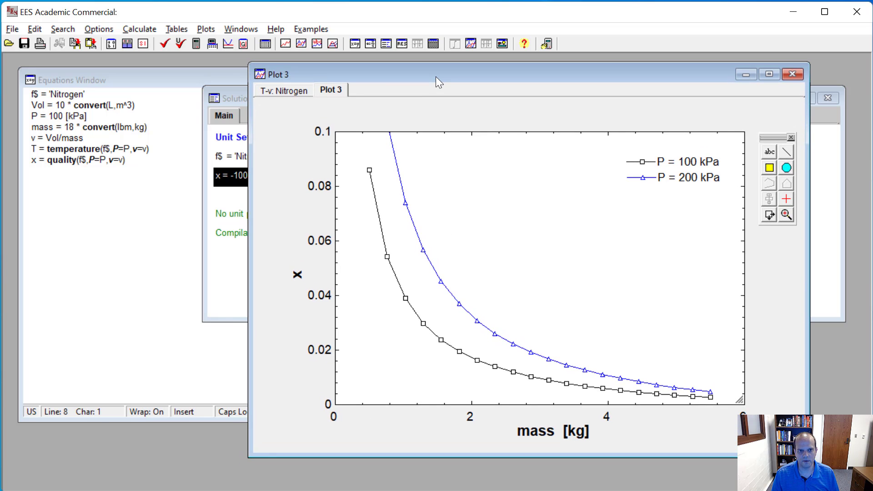
{"action": "left_click", "coordinate": [40, 44]}
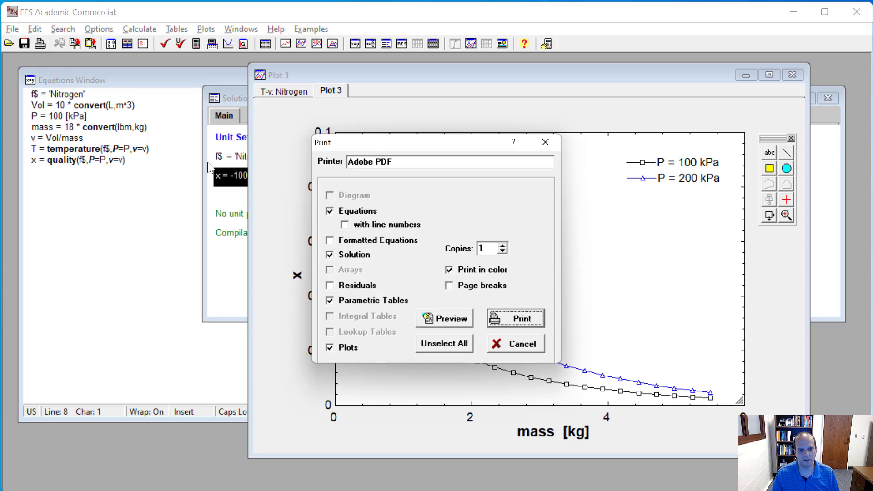
{"action": "left_click", "coordinate": [494, 320]}
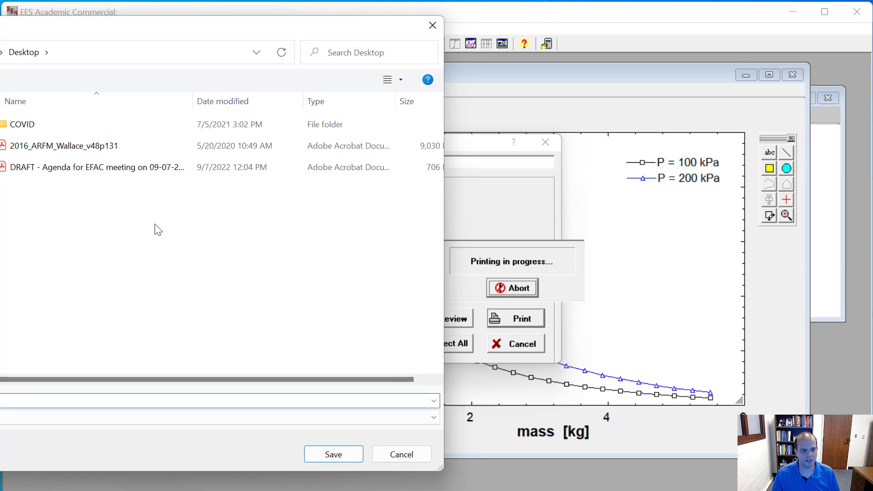
{"action": "left_click", "coordinate": [340, 455]}
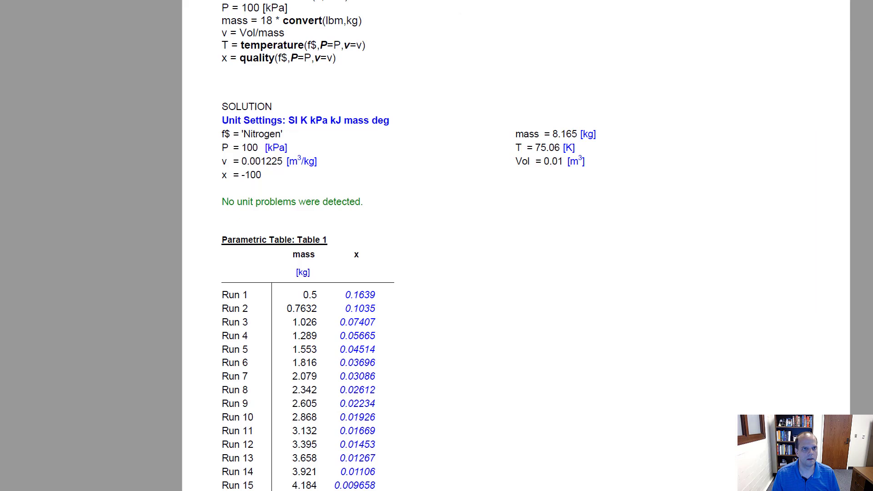
- Reposition and resize the PDF viewer window so its edges fit within the screen
{"action": "left_click_drag", "start_coordinate": [155, 0], "coordinate": [199, 9]}
{"action": "scroll", "coordinate": [324, 239], "scroll_direction": "down", "scroll_amount": 1}
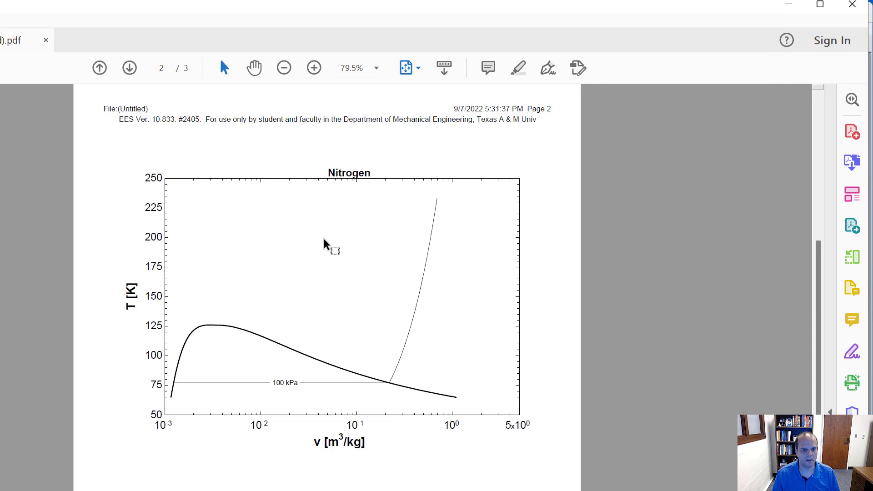
{"action": "scroll", "coordinate": [324, 223], "scroll_direction": "up", "scroll_amount": 1}
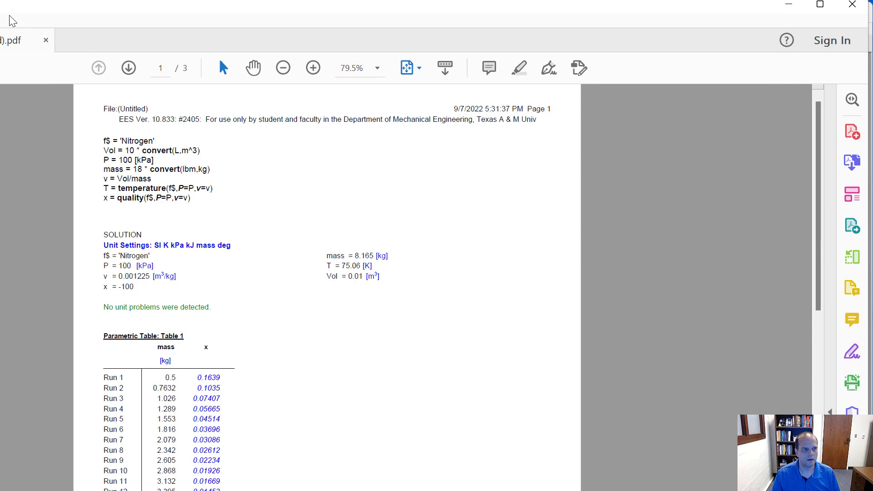
{"action": "left_click_drag", "start_coordinate": [0, 246], "coordinate": [29, 246]}
{"action": "left_click_drag", "start_coordinate": [265, 490], "coordinate": [265, 445]}
- Review the printed equations, solution and parametric table on page 1 of the PDF at 150% zoom
{"action": "scroll", "coordinate": [505, 226], "scroll_direction": "up", "scroll_amount": 5}
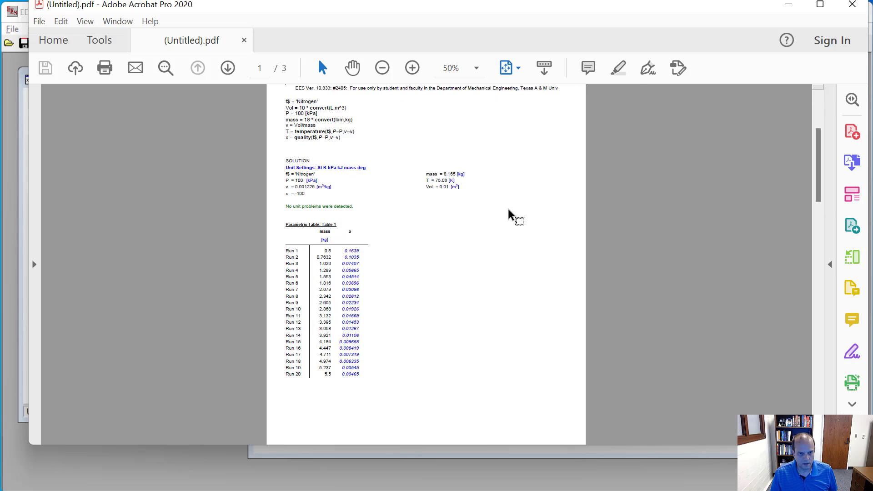
{"action": "left_click_drag", "start_coordinate": [325, 220], "coordinate": [496, 238]}
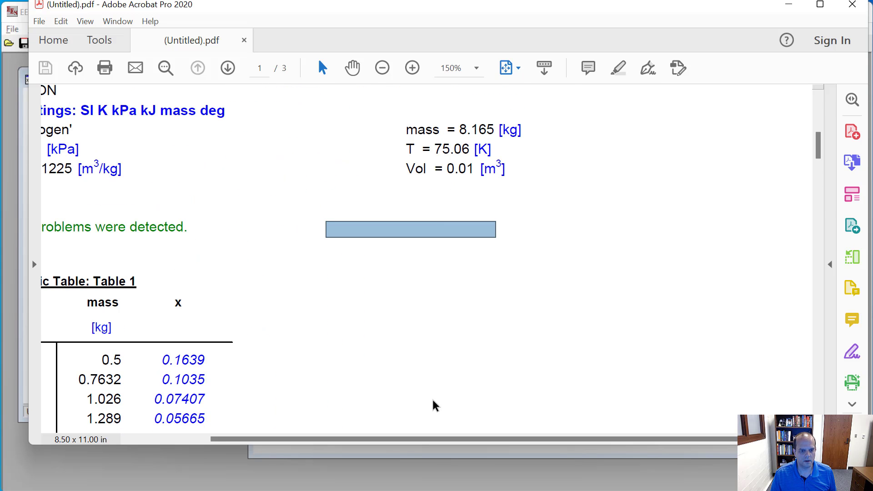
{"action": "left_click_drag", "start_coordinate": [367, 439], "coordinate": [289, 439]}
{"action": "scroll", "coordinate": [243, 228], "scroll_direction": "up", "scroll_amount": 1}
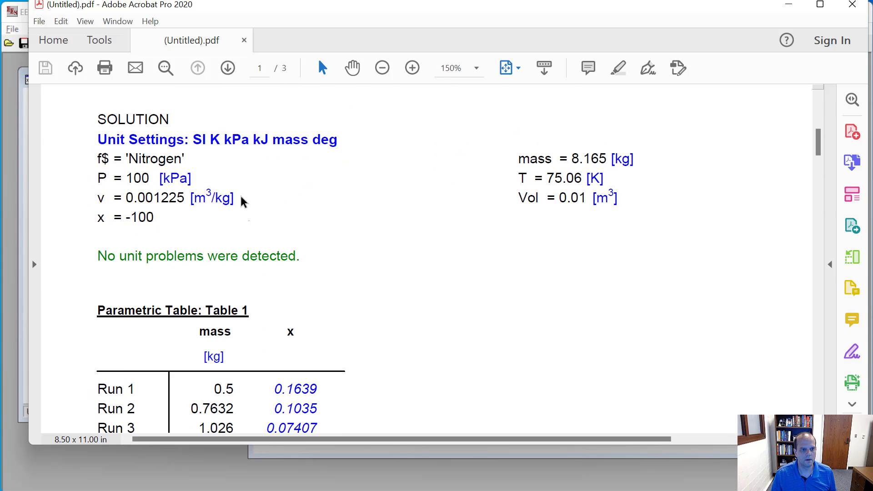
{"action": "scroll", "coordinate": [200, 157], "scroll_direction": "up", "scroll_amount": 1}
{"action": "scroll", "coordinate": [200, 157], "scroll_direction": "up", "scroll_amount": 4}
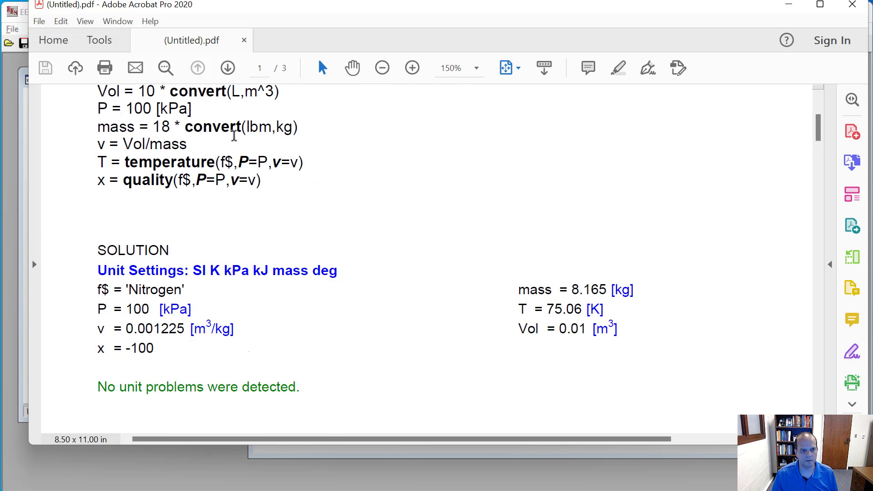
{"action": "scroll", "coordinate": [236, 257], "scroll_direction": "down", "scroll_amount": 4}
{"action": "scroll", "coordinate": [229, 256], "scroll_direction": "down", "scroll_amount": 10}
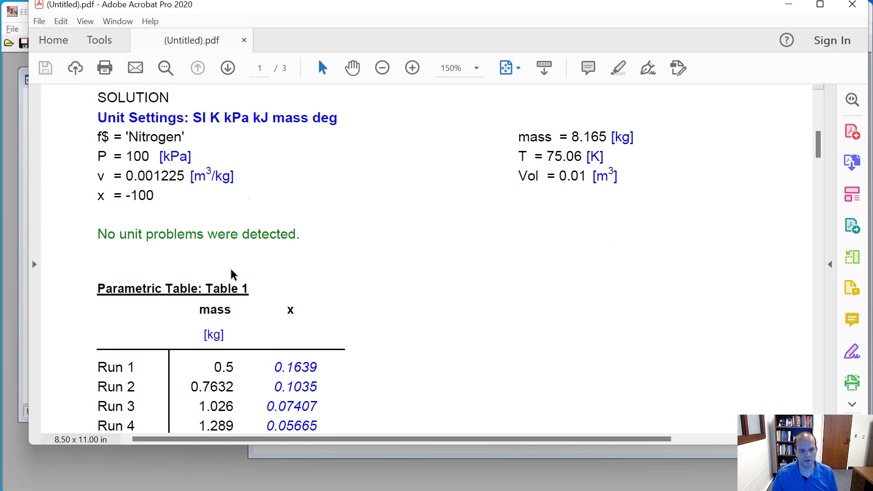
{"action": "scroll", "coordinate": [257, 315], "scroll_direction": "down", "scroll_amount": 10}
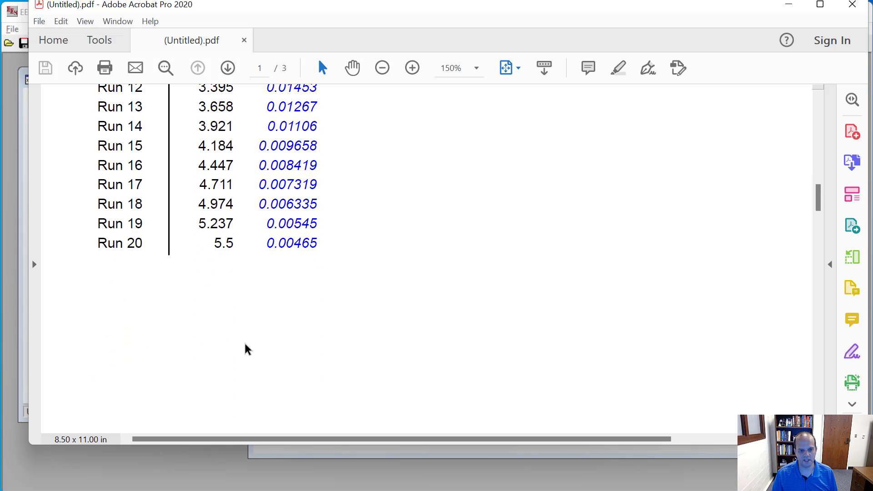
- Examine the nitrogen T-v diagram and the plot of quality versus mass on pages 2 and 3 at 100% zoom
{"action": "scroll", "coordinate": [290, 283], "scroll_direction": "down", "scroll_amount": 4}
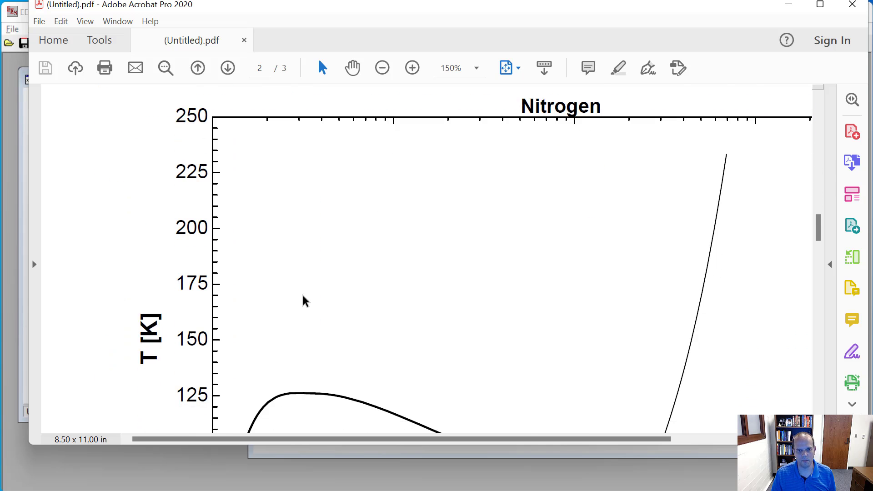
{"action": "scroll", "coordinate": [386, 319], "scroll_direction": "down", "scroll_amount": 2, "text": "ctrl"}
{"action": "scroll", "coordinate": [386, 320], "scroll_direction": "down", "scroll_amount": 3}
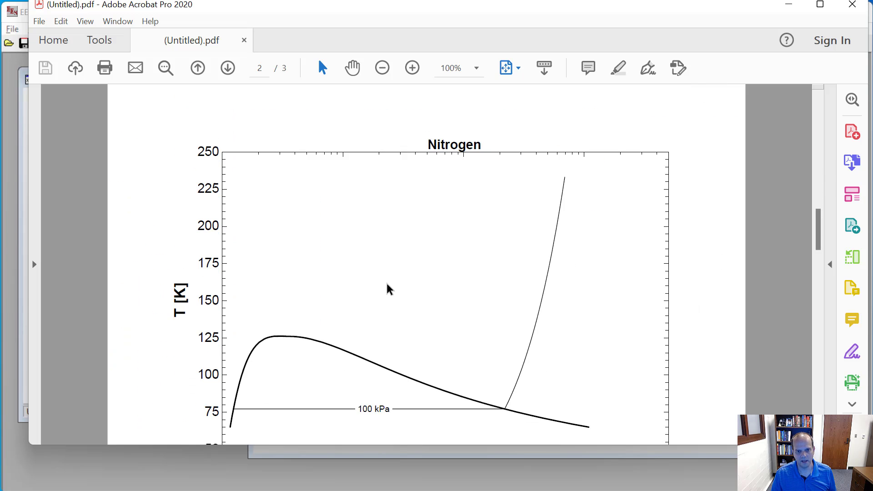
{"action": "scroll", "coordinate": [406, 261], "scroll_direction": "up", "scroll_amount": 1}
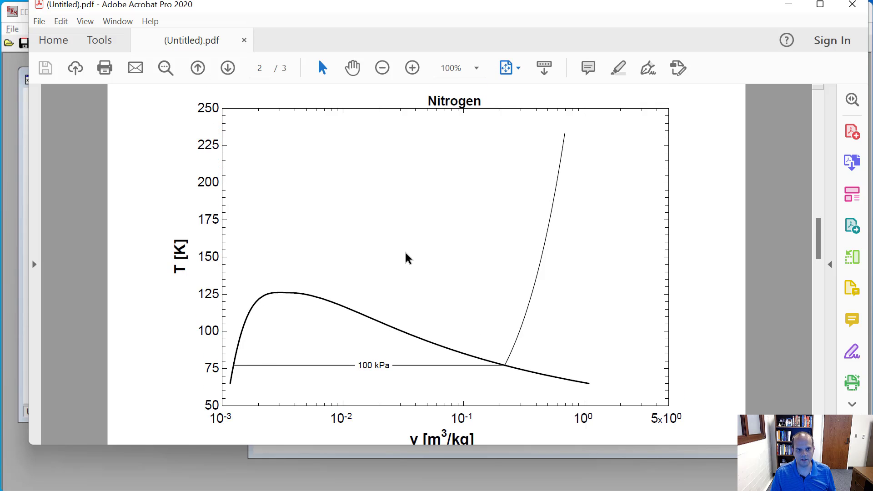
{"action": "scroll", "coordinate": [486, 176], "scroll_direction": "up", "scroll_amount": 2}
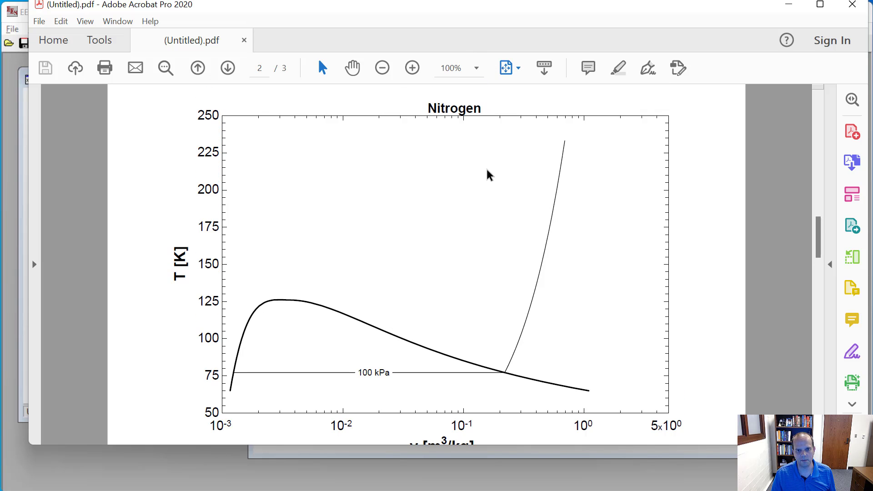
{"action": "scroll", "coordinate": [274, 264], "scroll_direction": "down", "scroll_amount": 1}
{"action": "scroll", "coordinate": [274, 265], "scroll_direction": "down", "scroll_amount": 1}
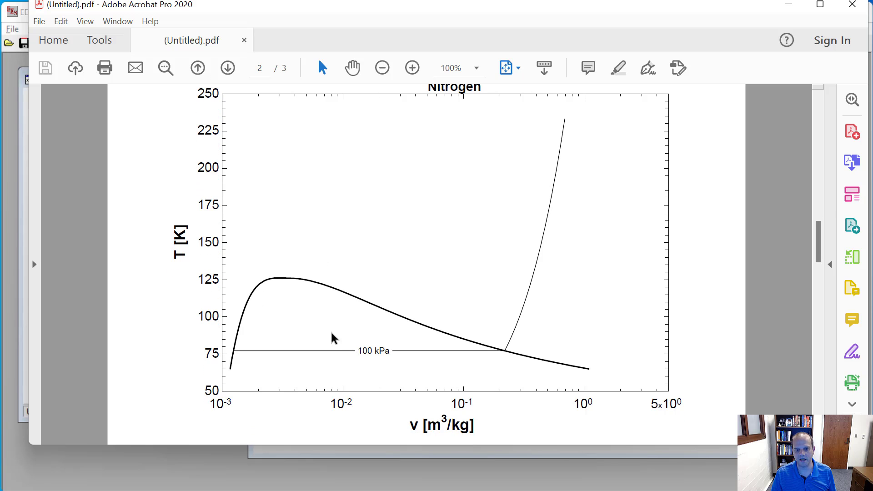
{"action": "scroll", "coordinate": [390, 263], "scroll_direction": "down", "scroll_amount": 10}
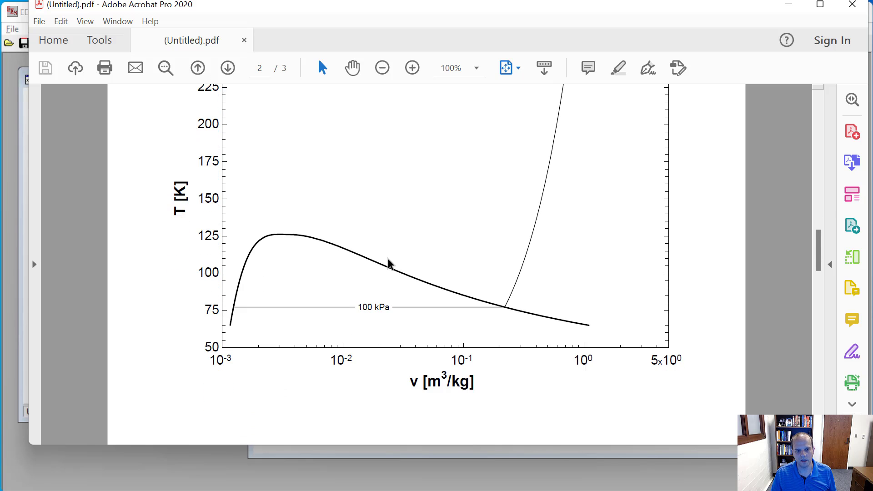
{"action": "scroll", "coordinate": [418, 332], "scroll_direction": "down", "scroll_amount": 3}
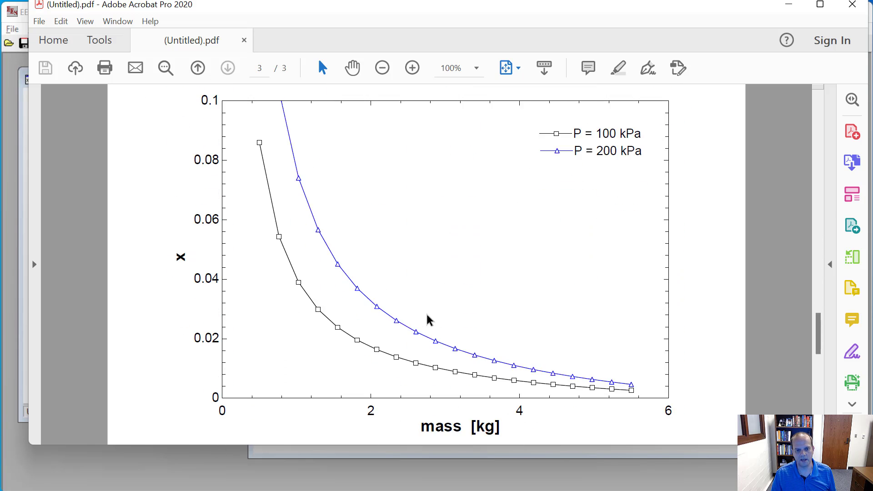